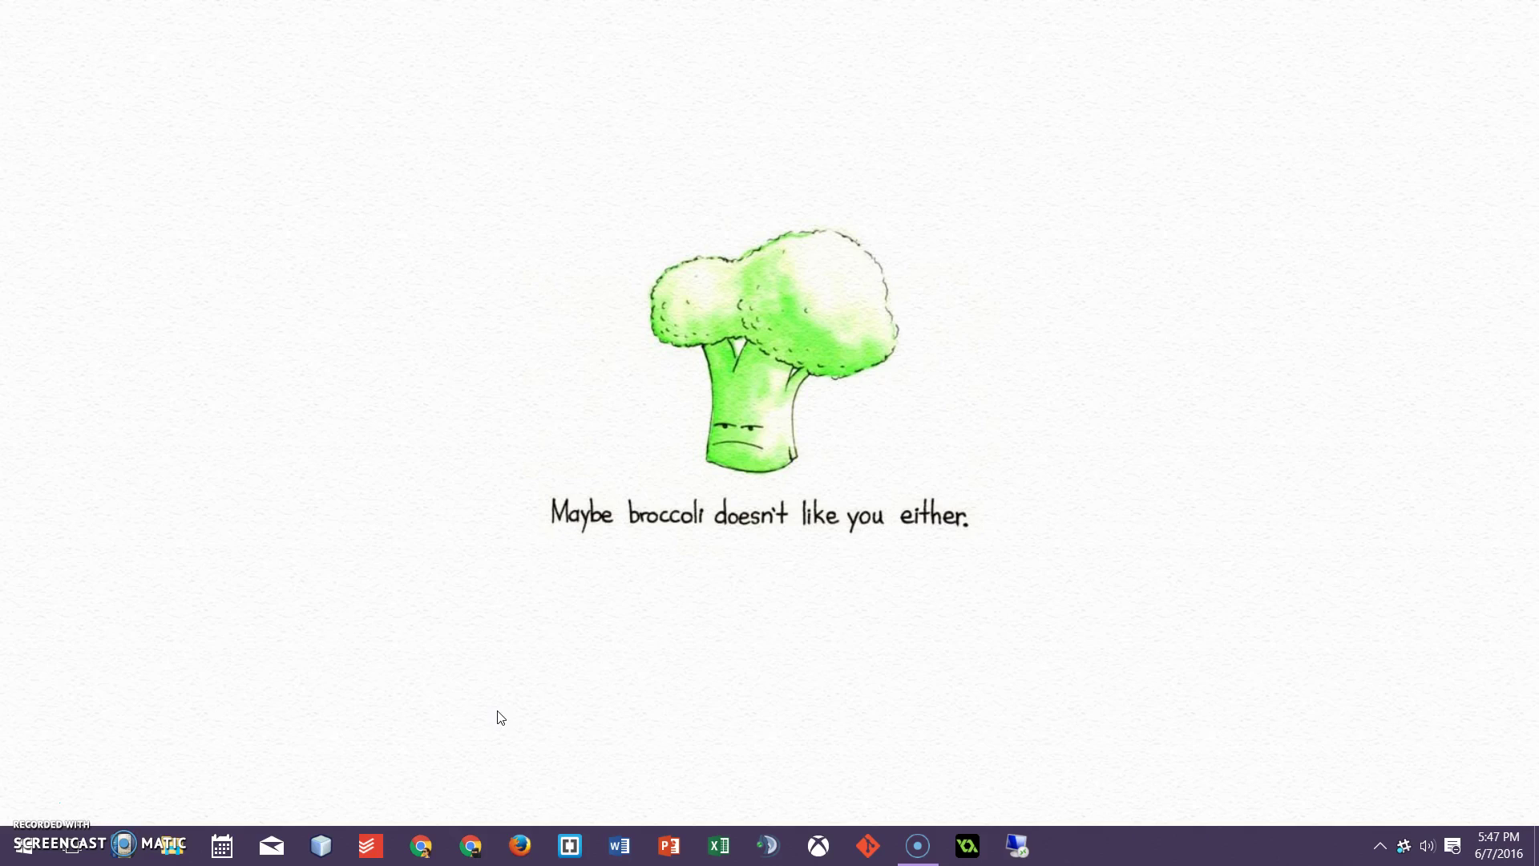
# Launch the second Chrome profile's browser window from its taskbar icon
pyautogui.click(471, 845)
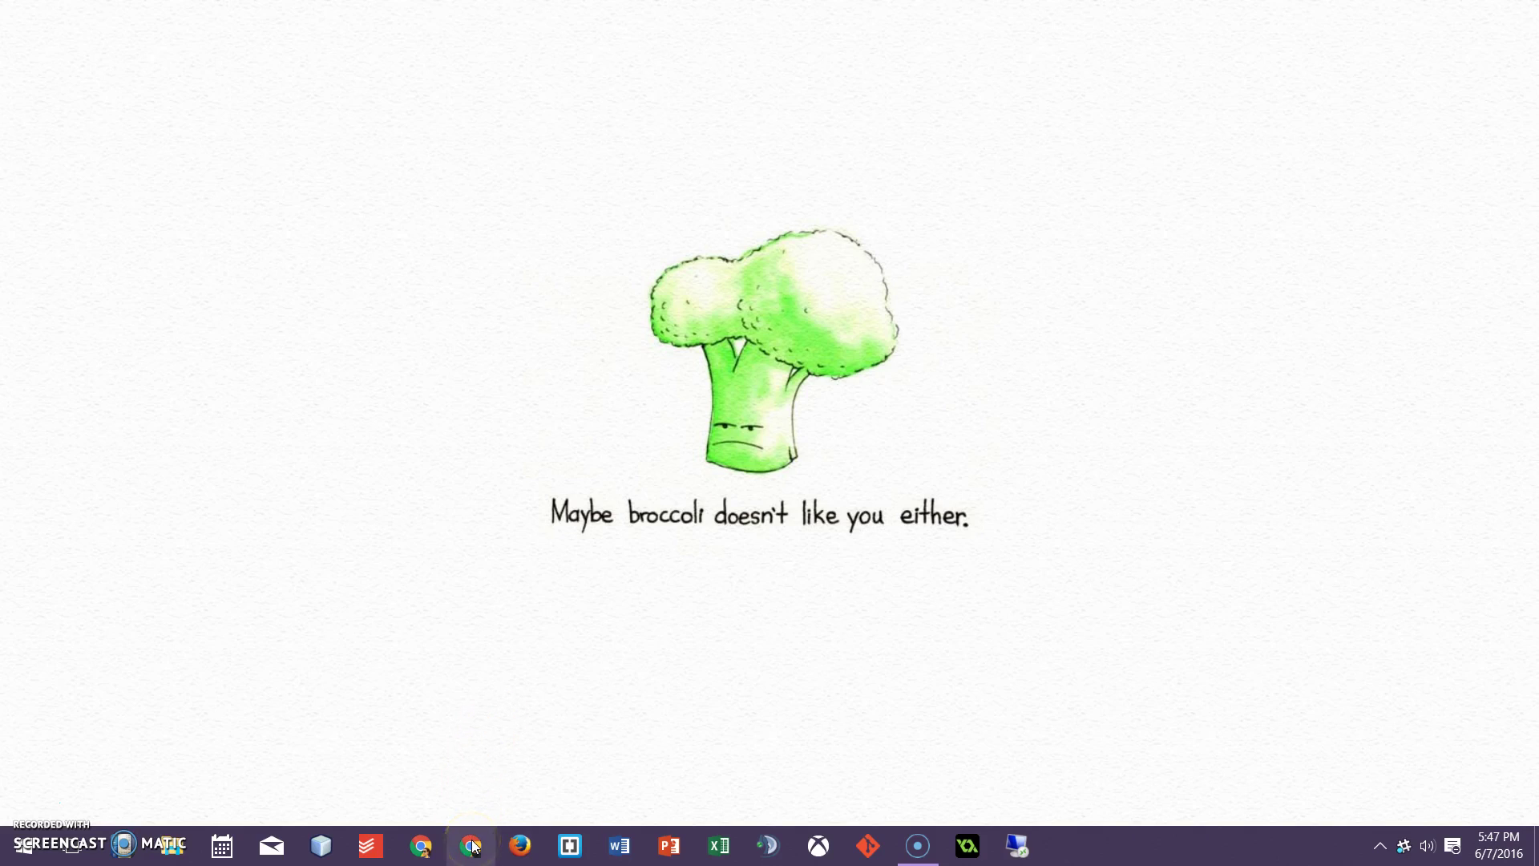
pyautogui.click(426, 850)
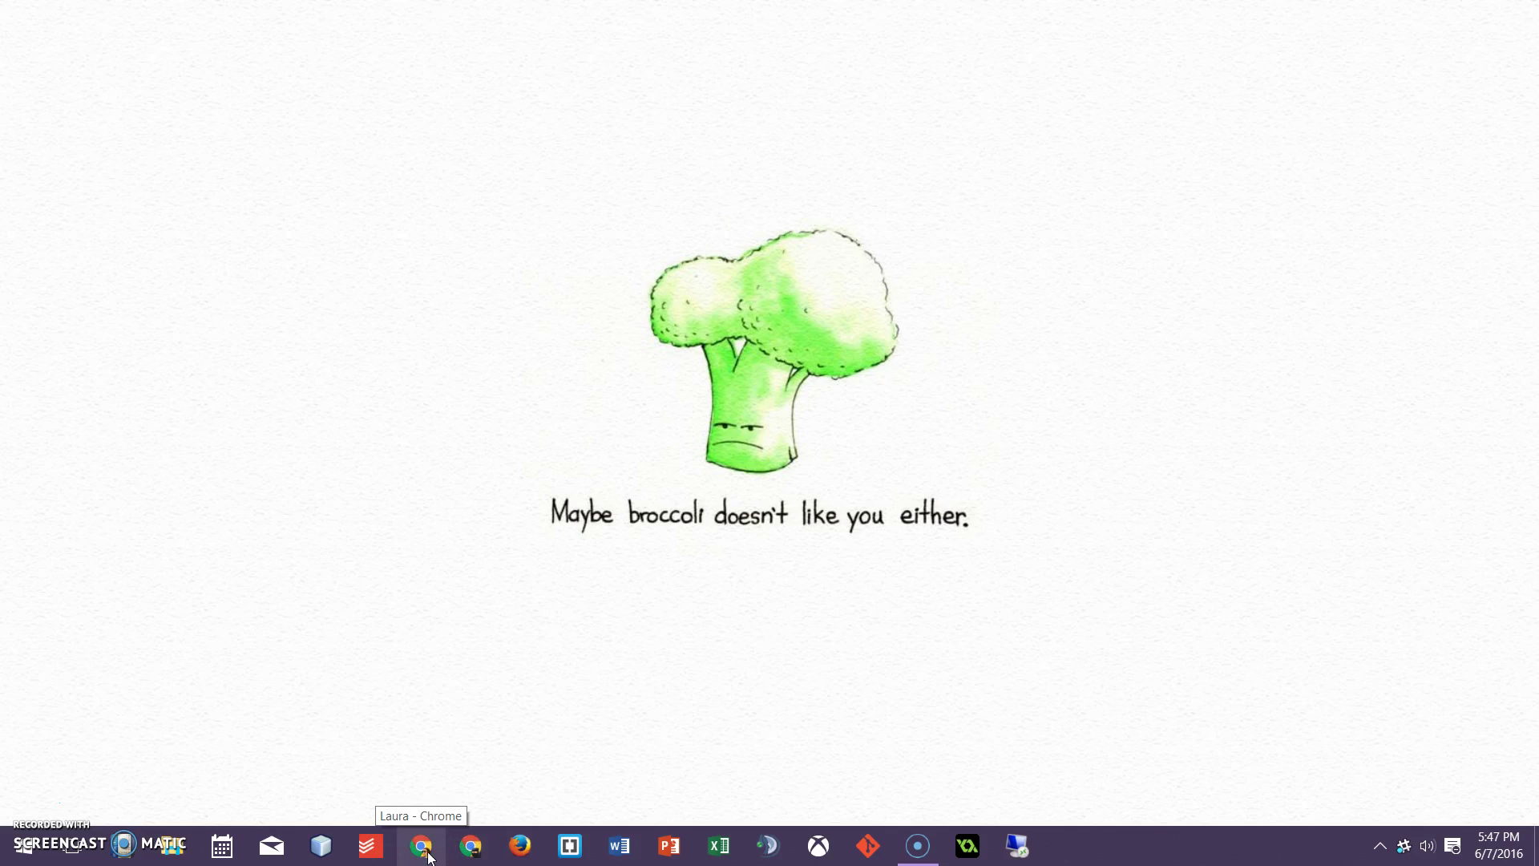
pyautogui.click(298, 842)
pyautogui.click(467, 848)
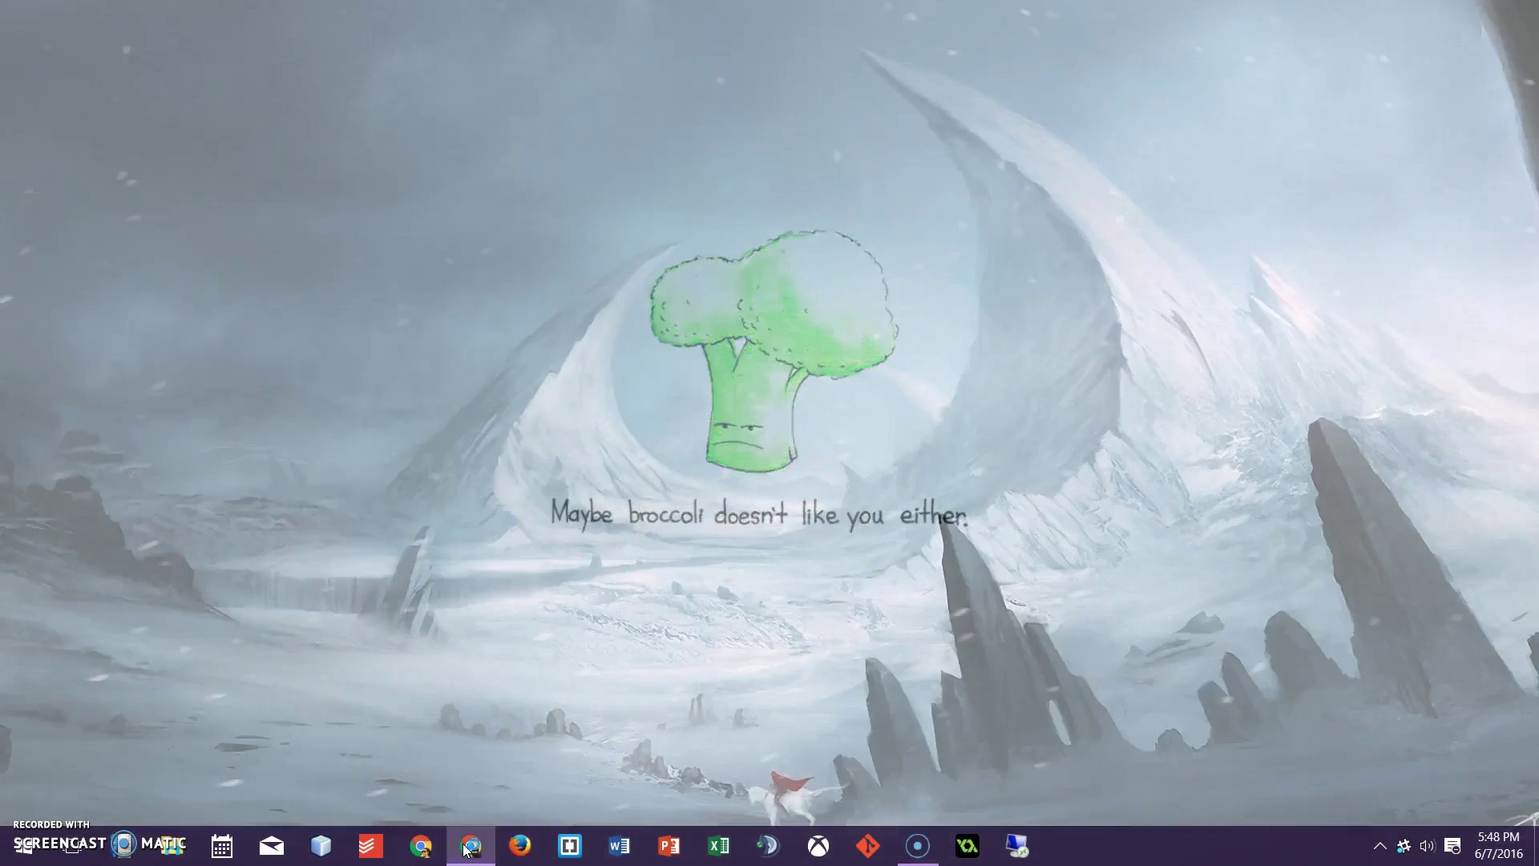
# Bring the second profile's window forward, then open and close its profile switcher
pyautogui.click(962, 144)
pyautogui.click(1339, 46)
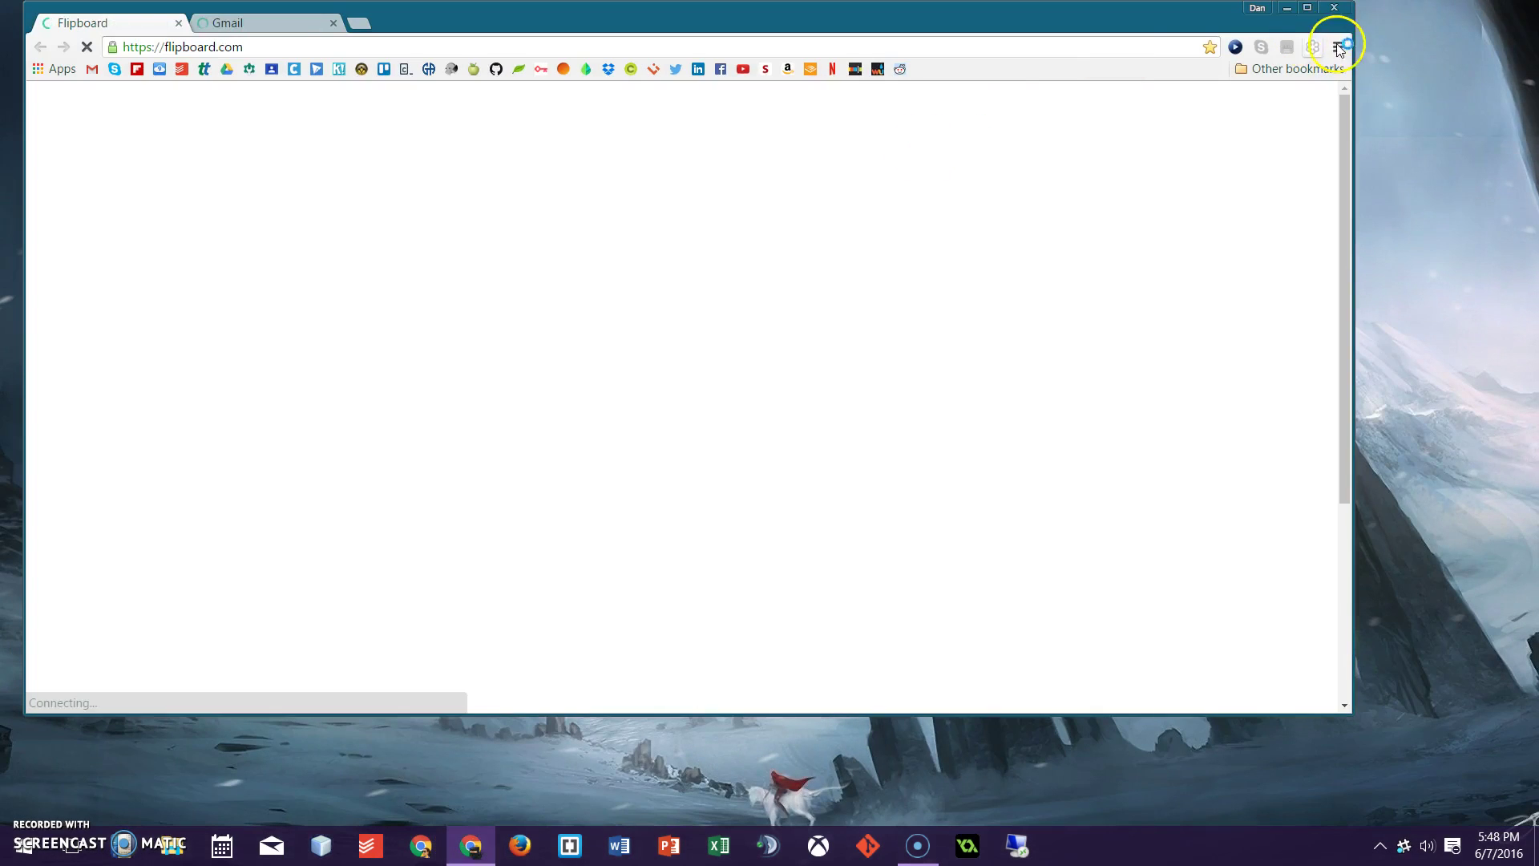
pyautogui.click(1257, 9)
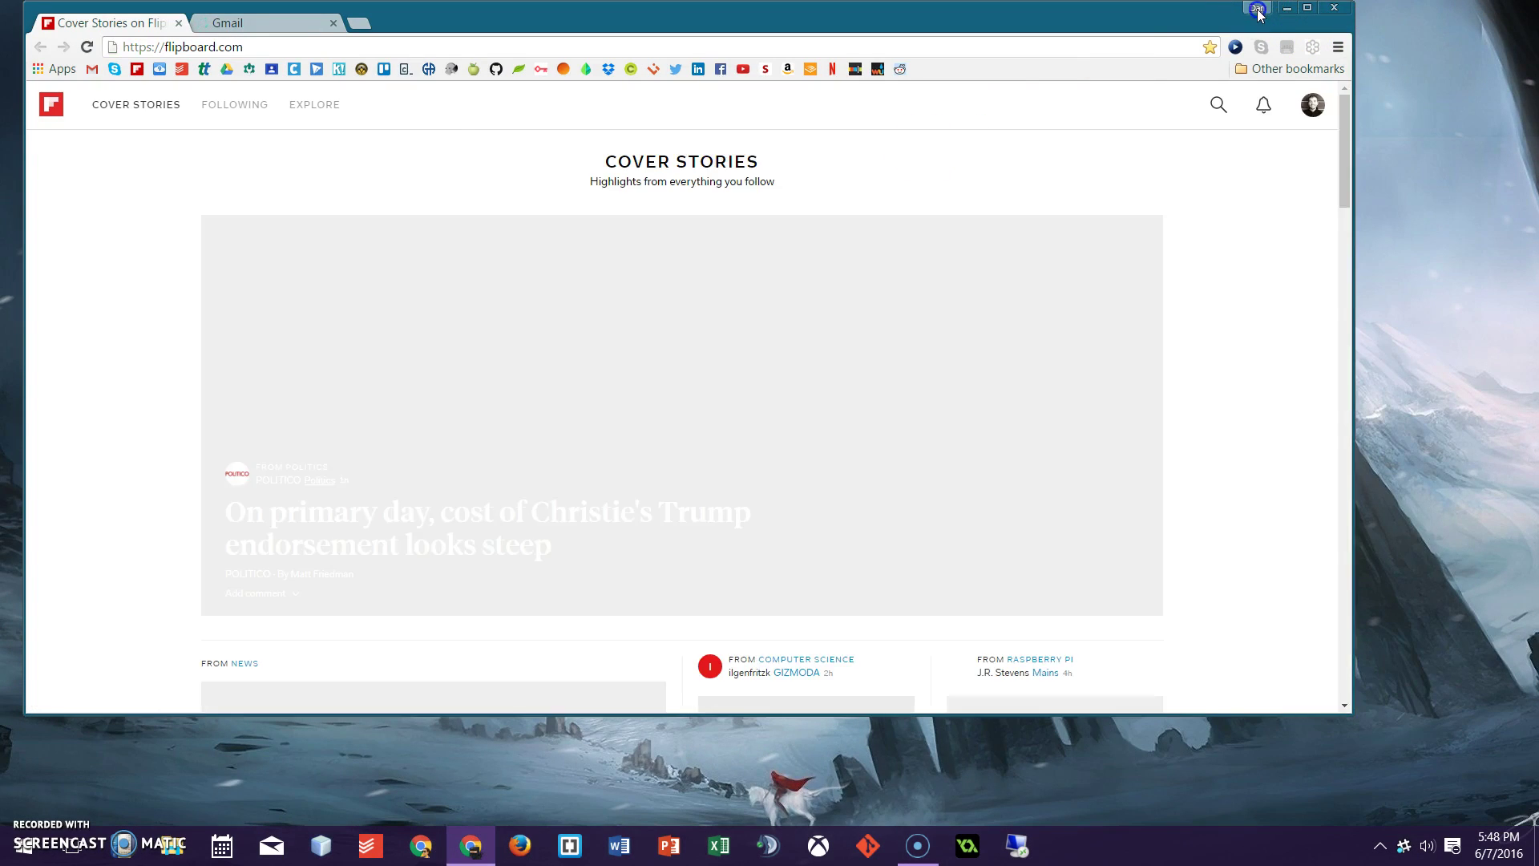
pyautogui.click(1283, 224)
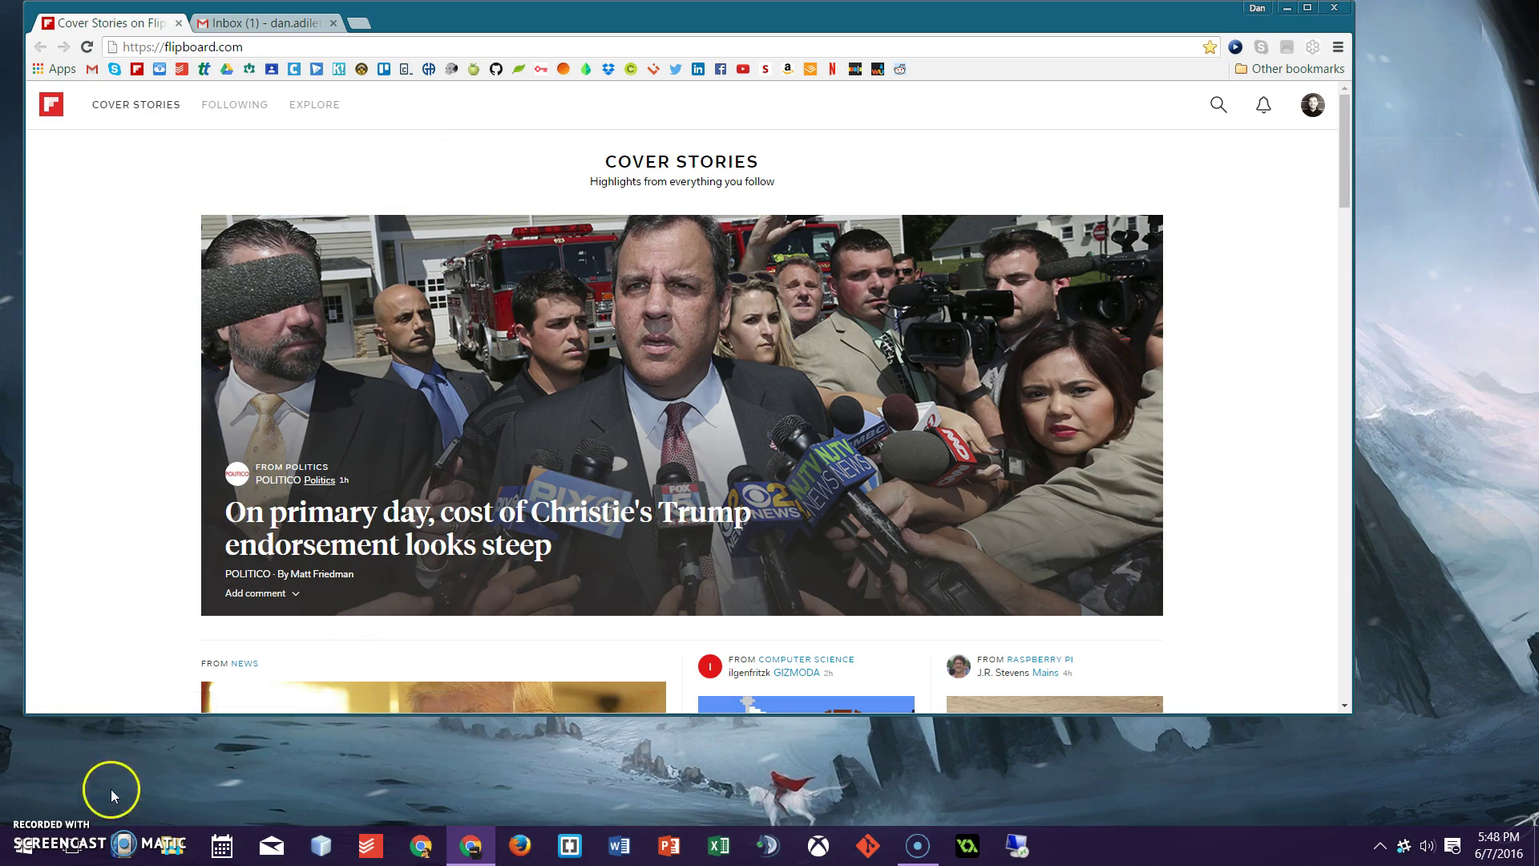
pyautogui.click(1262, 13)
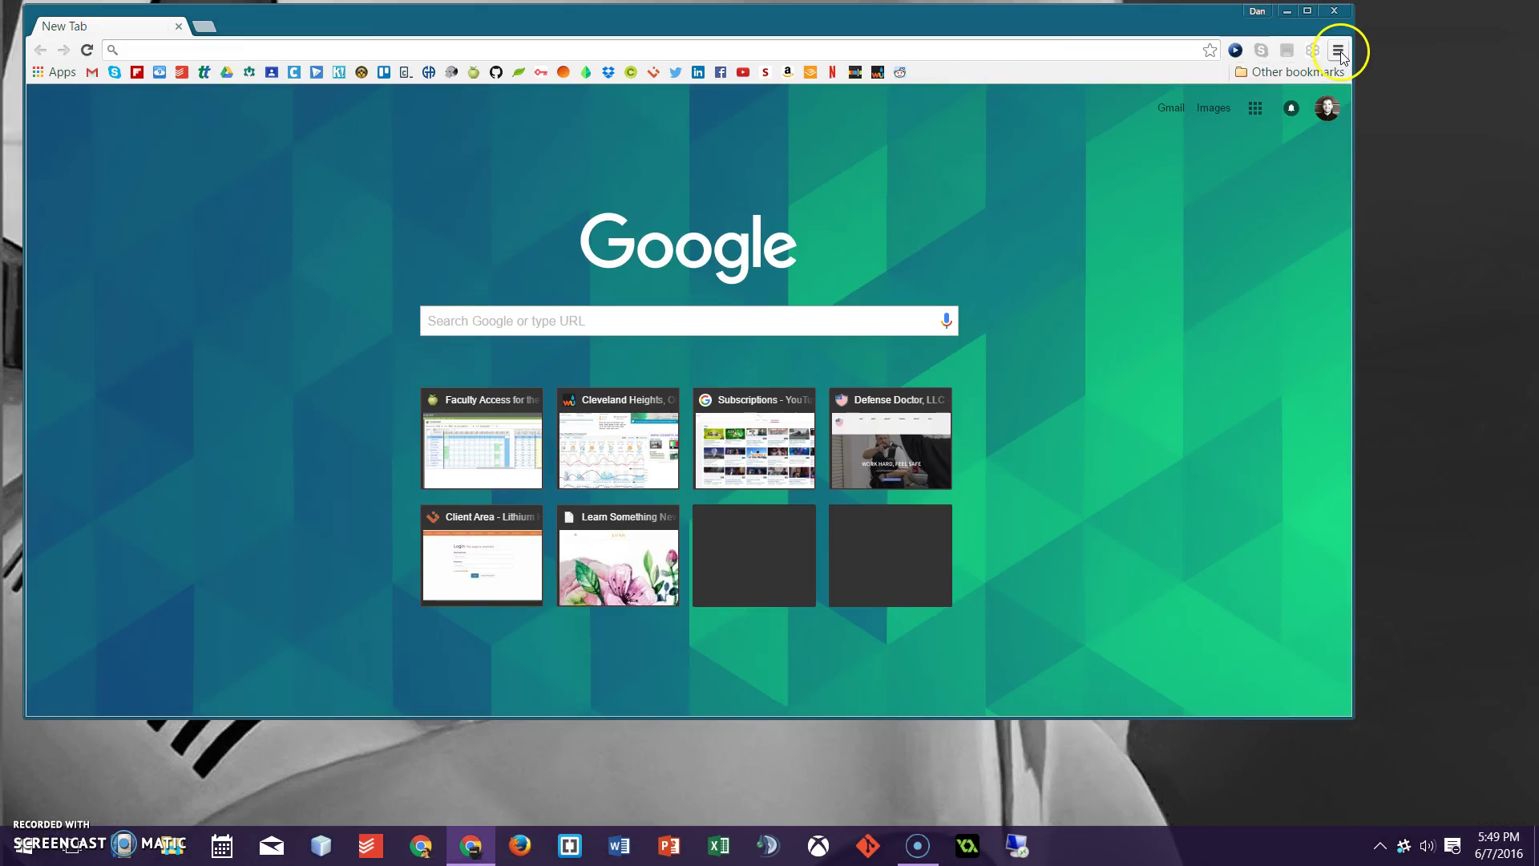
# Go to Chrome Settings, select the current person under People, and choose Edit
pyautogui.click(1337, 50)
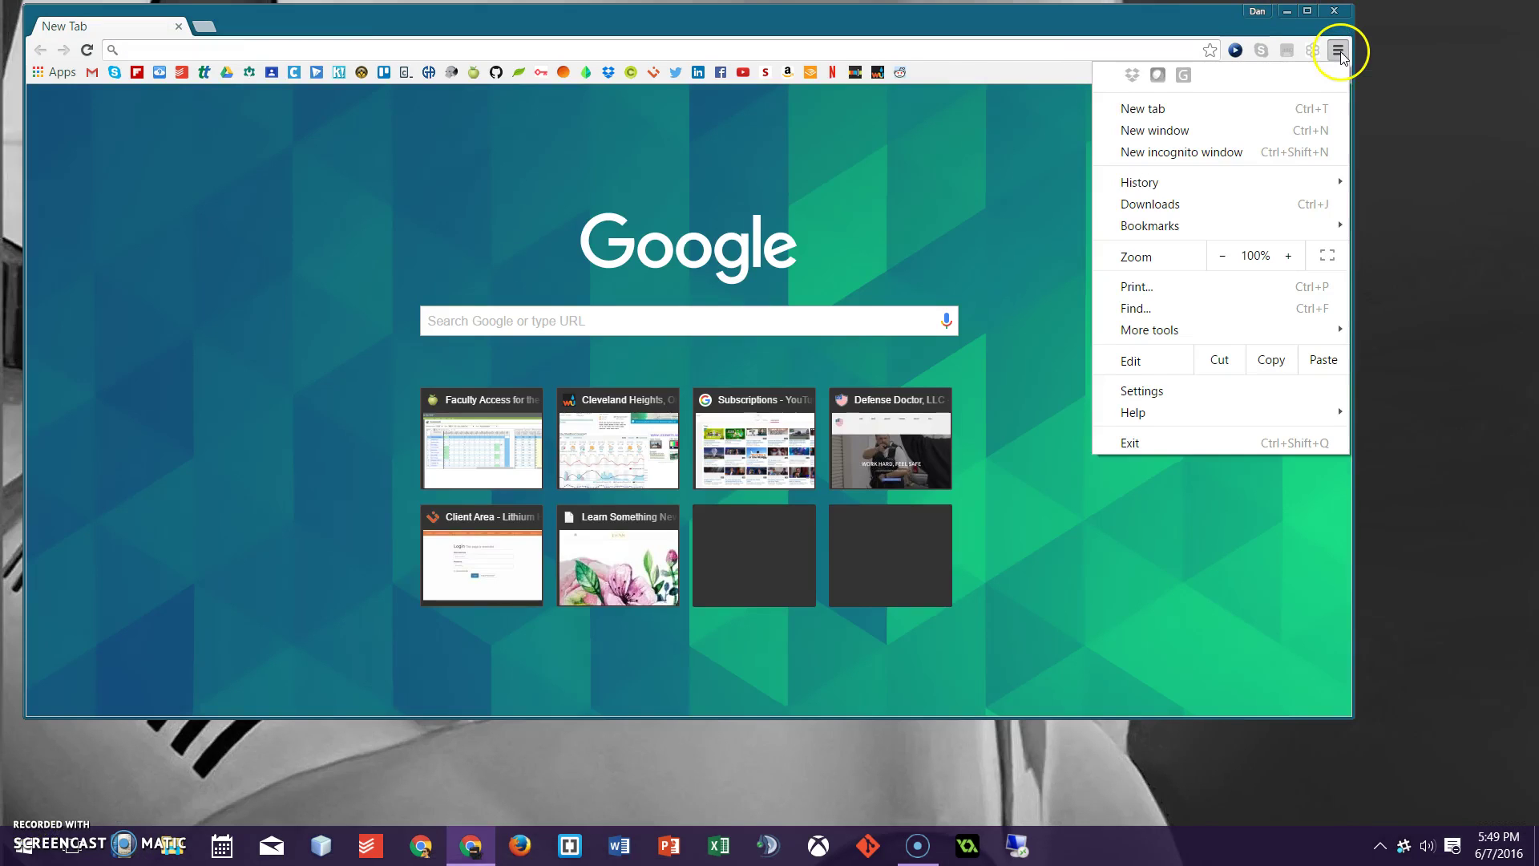
pyautogui.click(1170, 393)
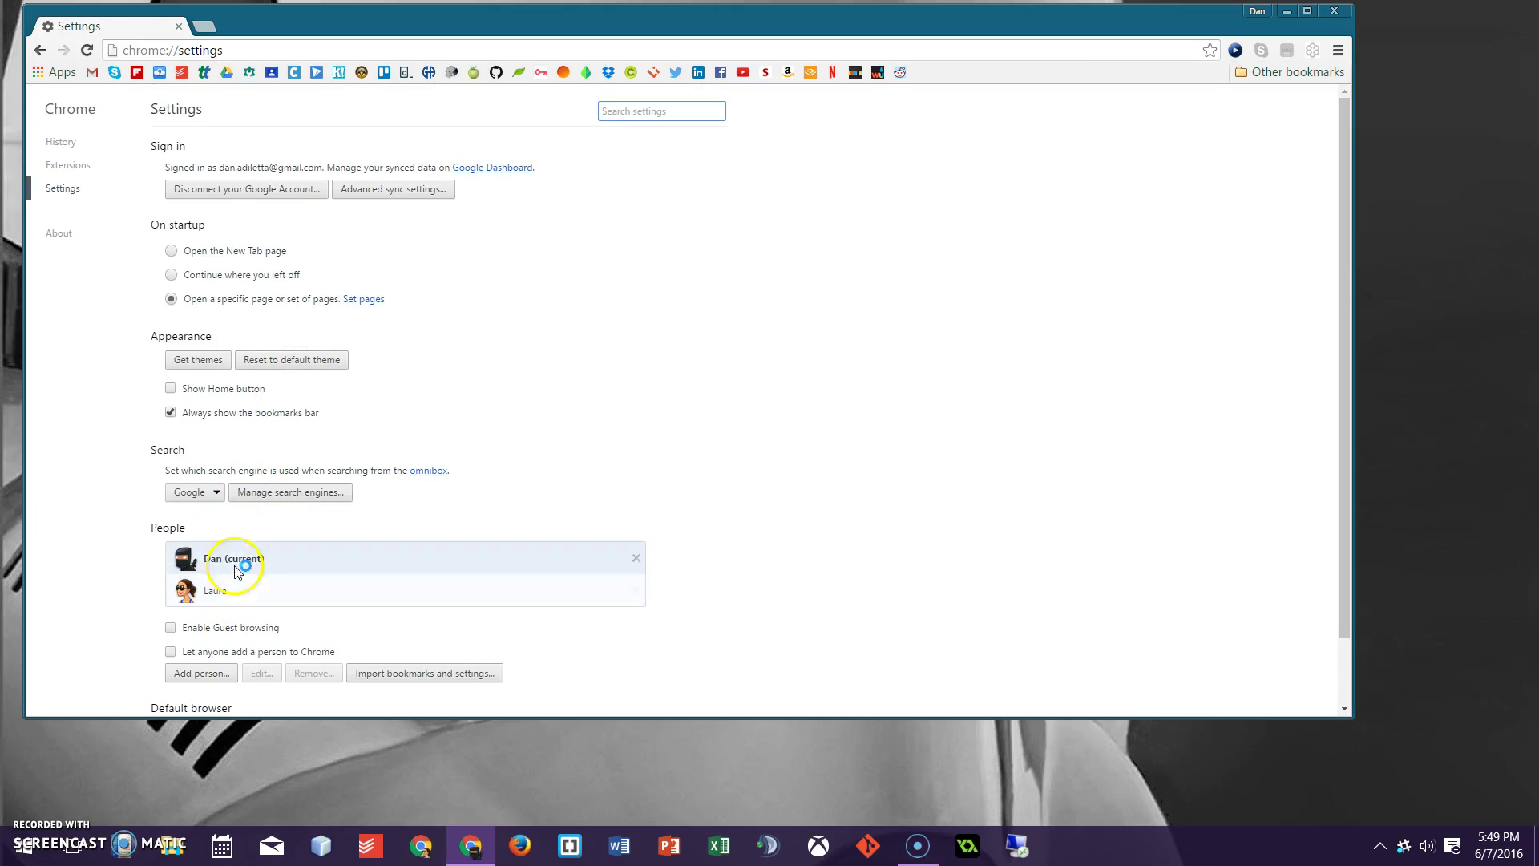
pyautogui.click(234, 561)
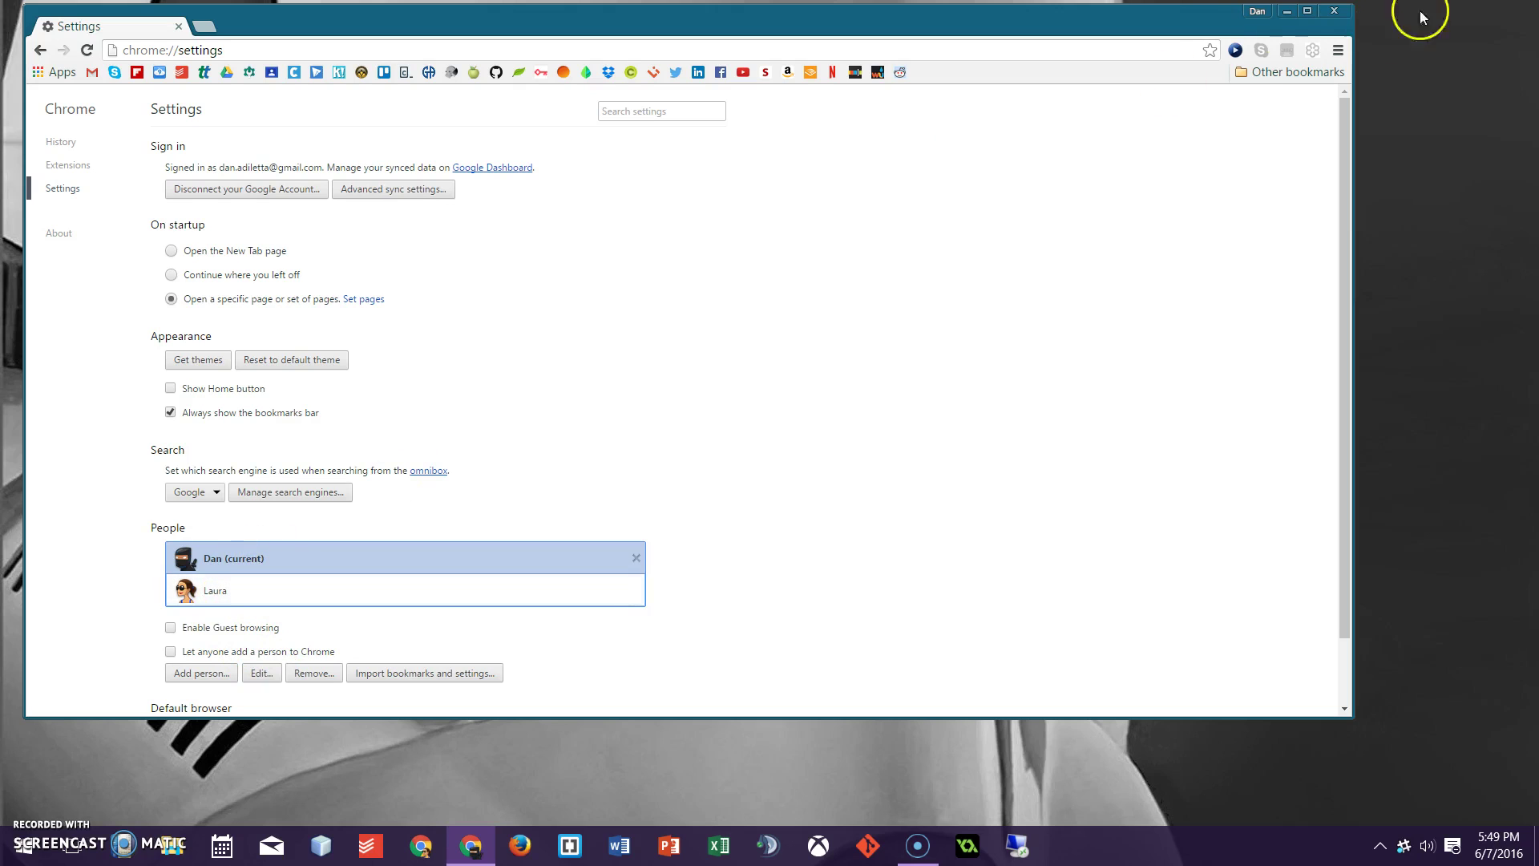
pyautogui.click(1257, 11)
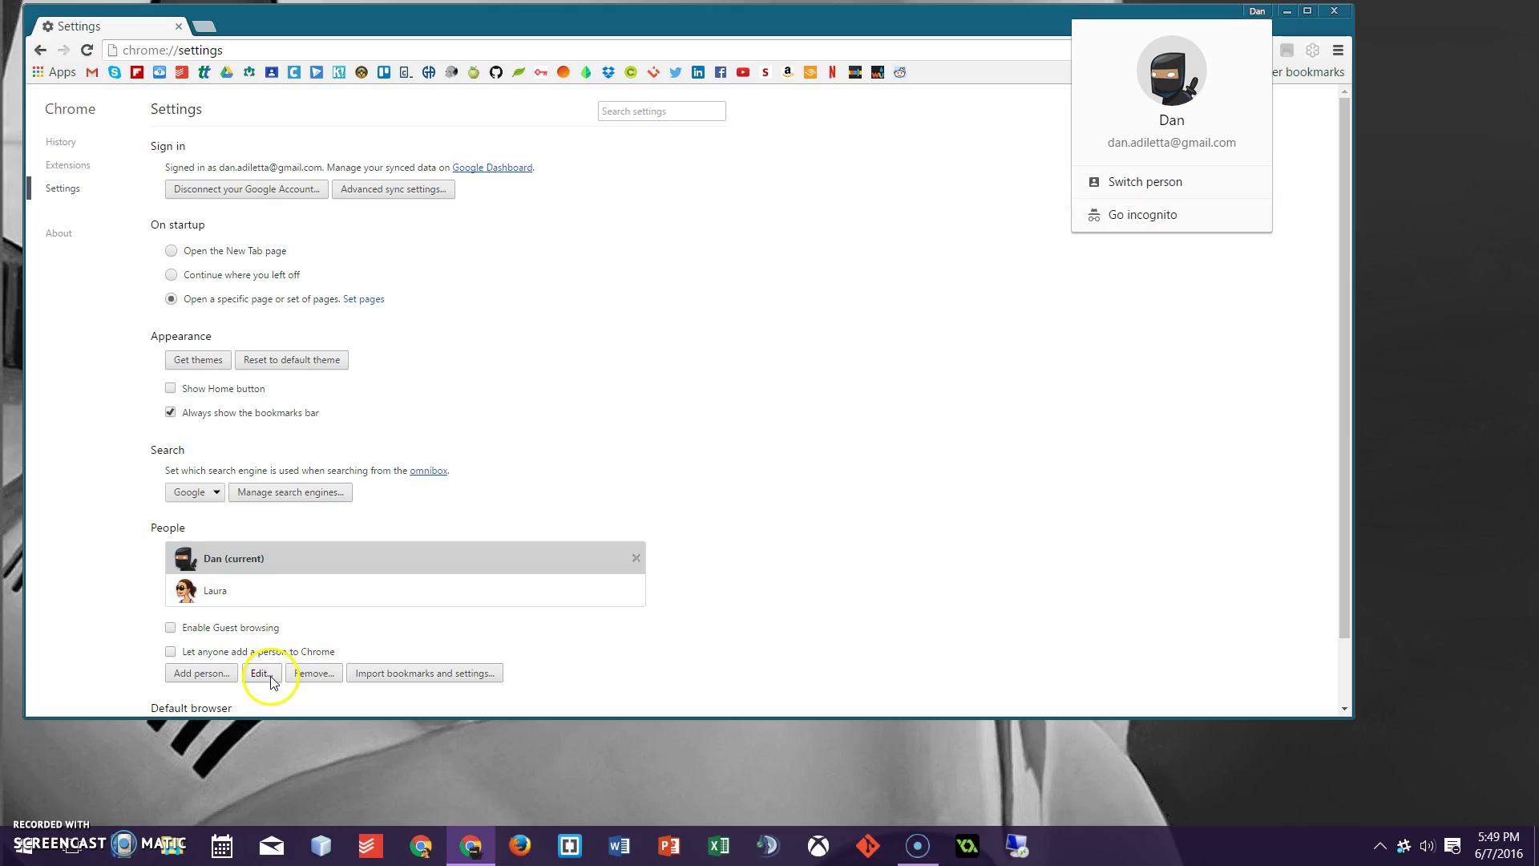
pyautogui.click(261, 675)
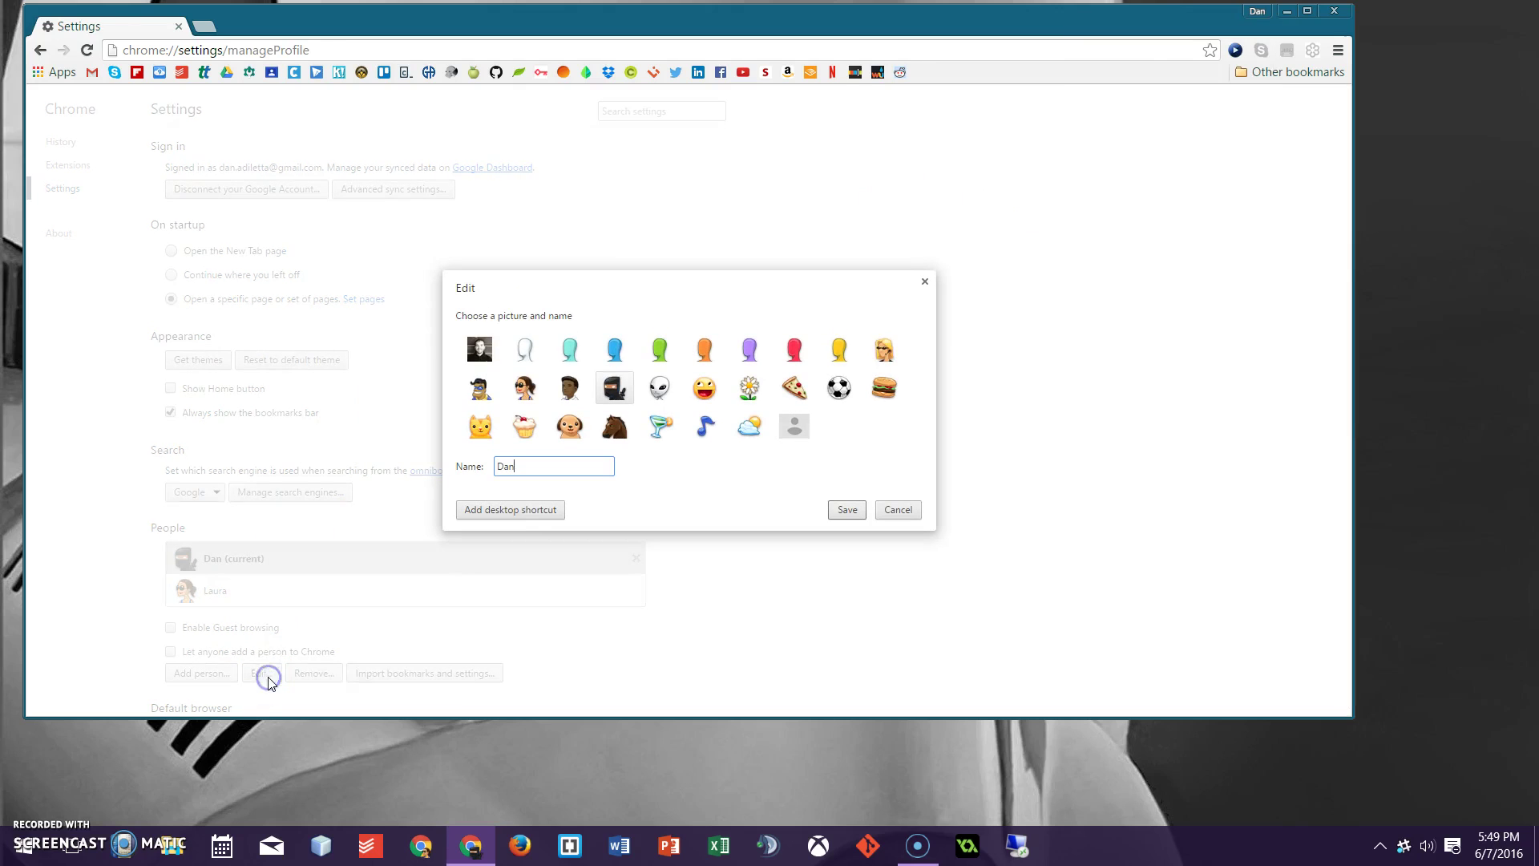
# Add a desktop shortcut for this profile, check the new icon, then return to the browser
pyautogui.click(488, 510)
pyautogui.moveTo(307, 27); pyautogui.dragTo(392, 29)
pyautogui.click(72, 48)
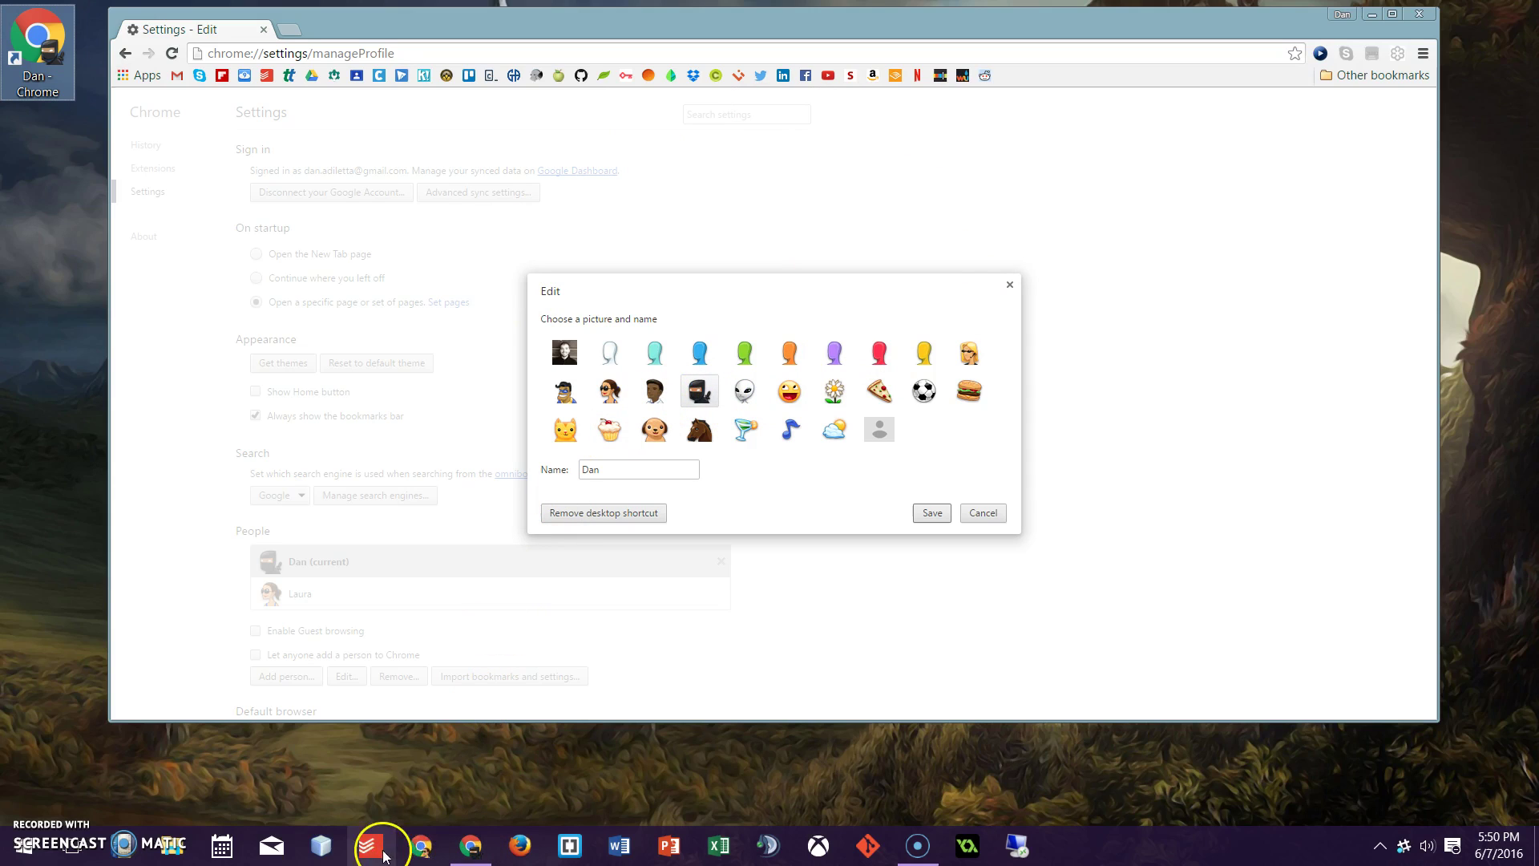
pyautogui.click(40, 38)
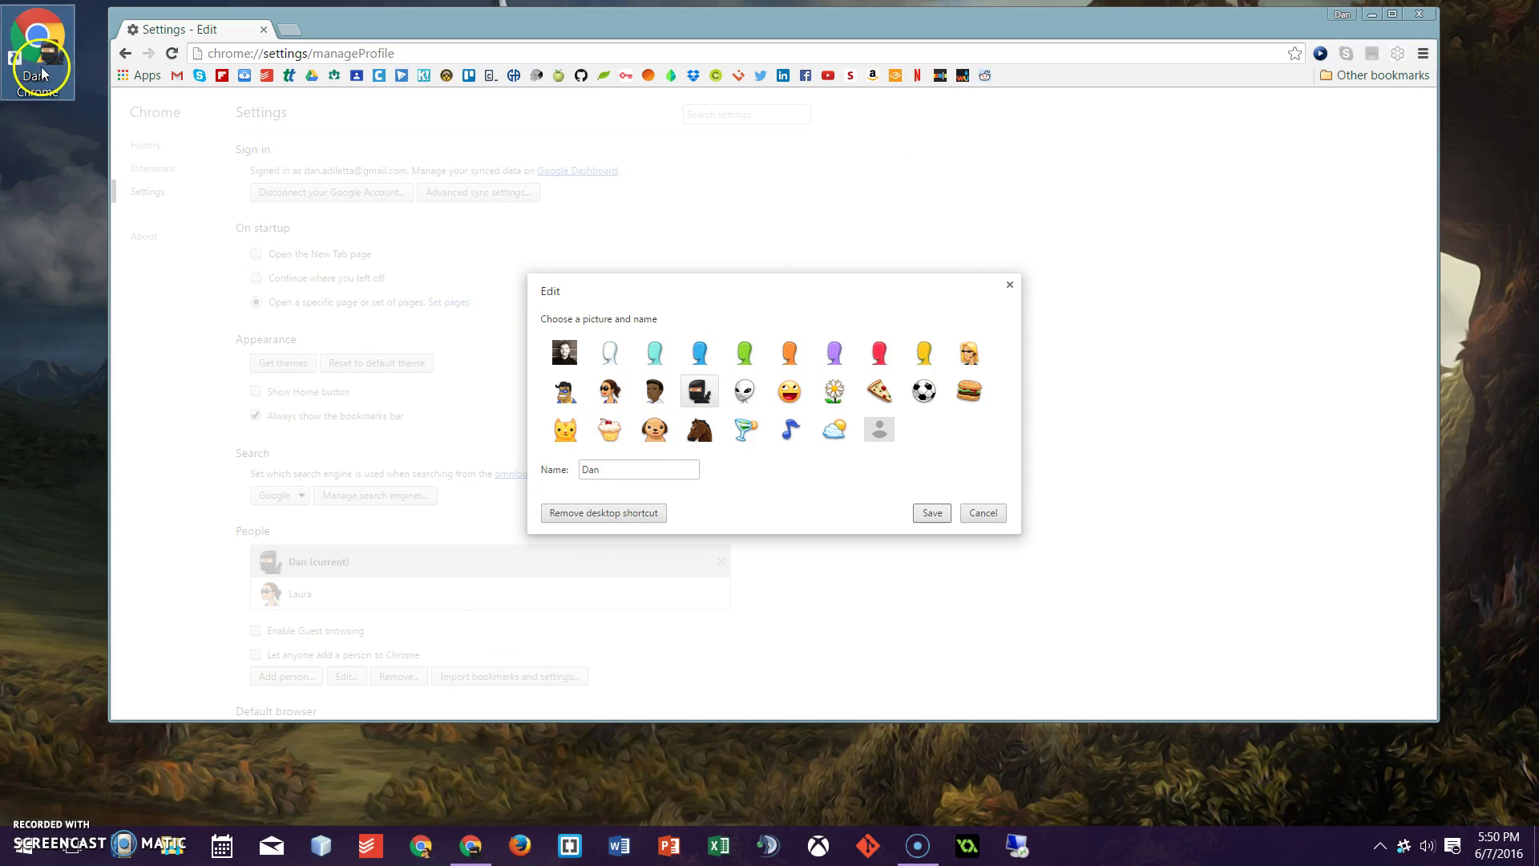
pyautogui.doubleClick(41, 38)
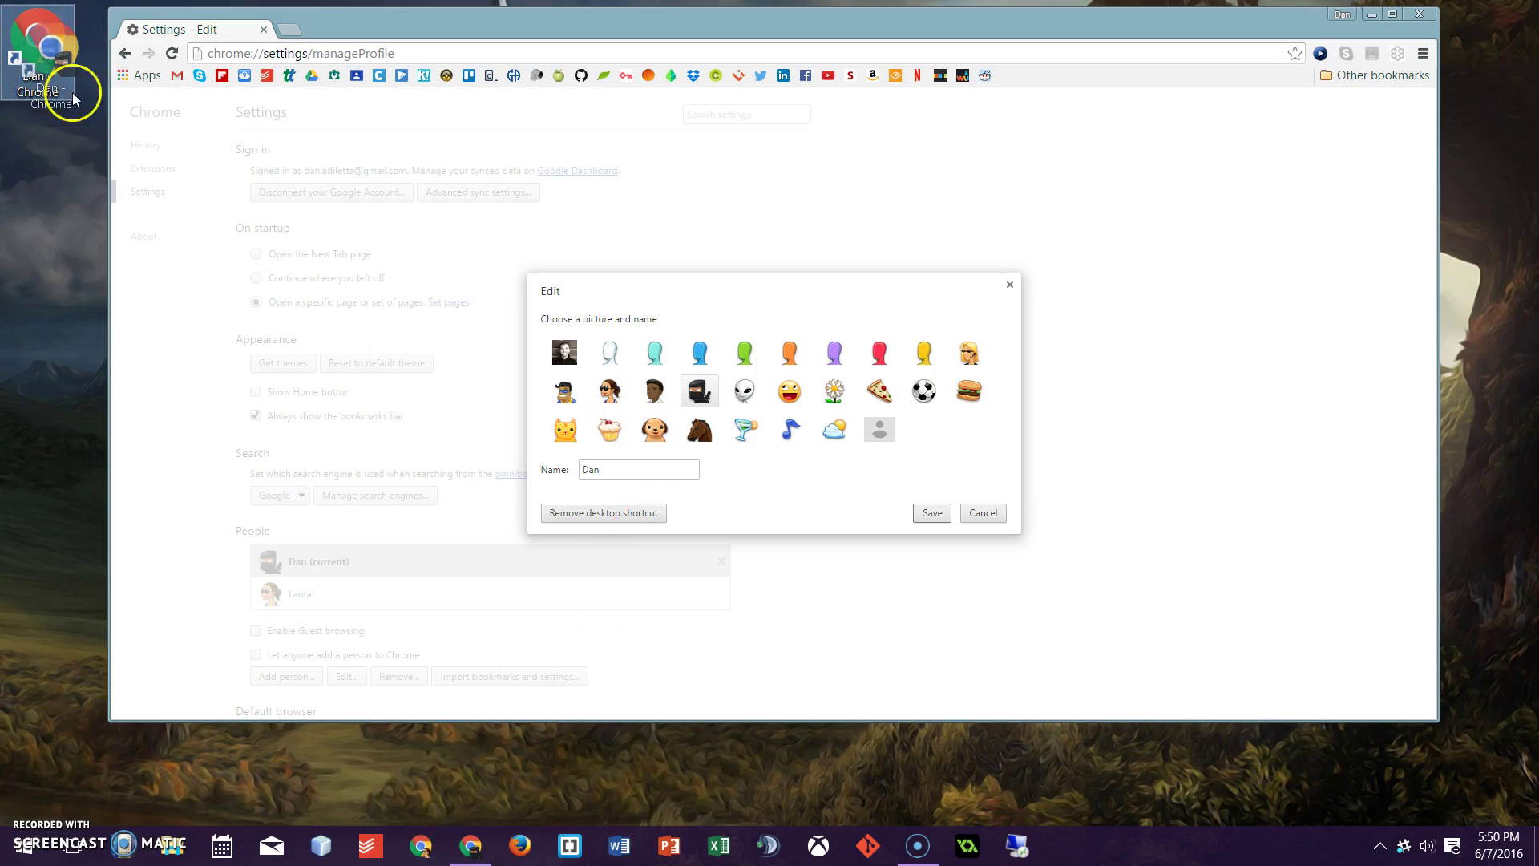
pyautogui.click(481, 845)
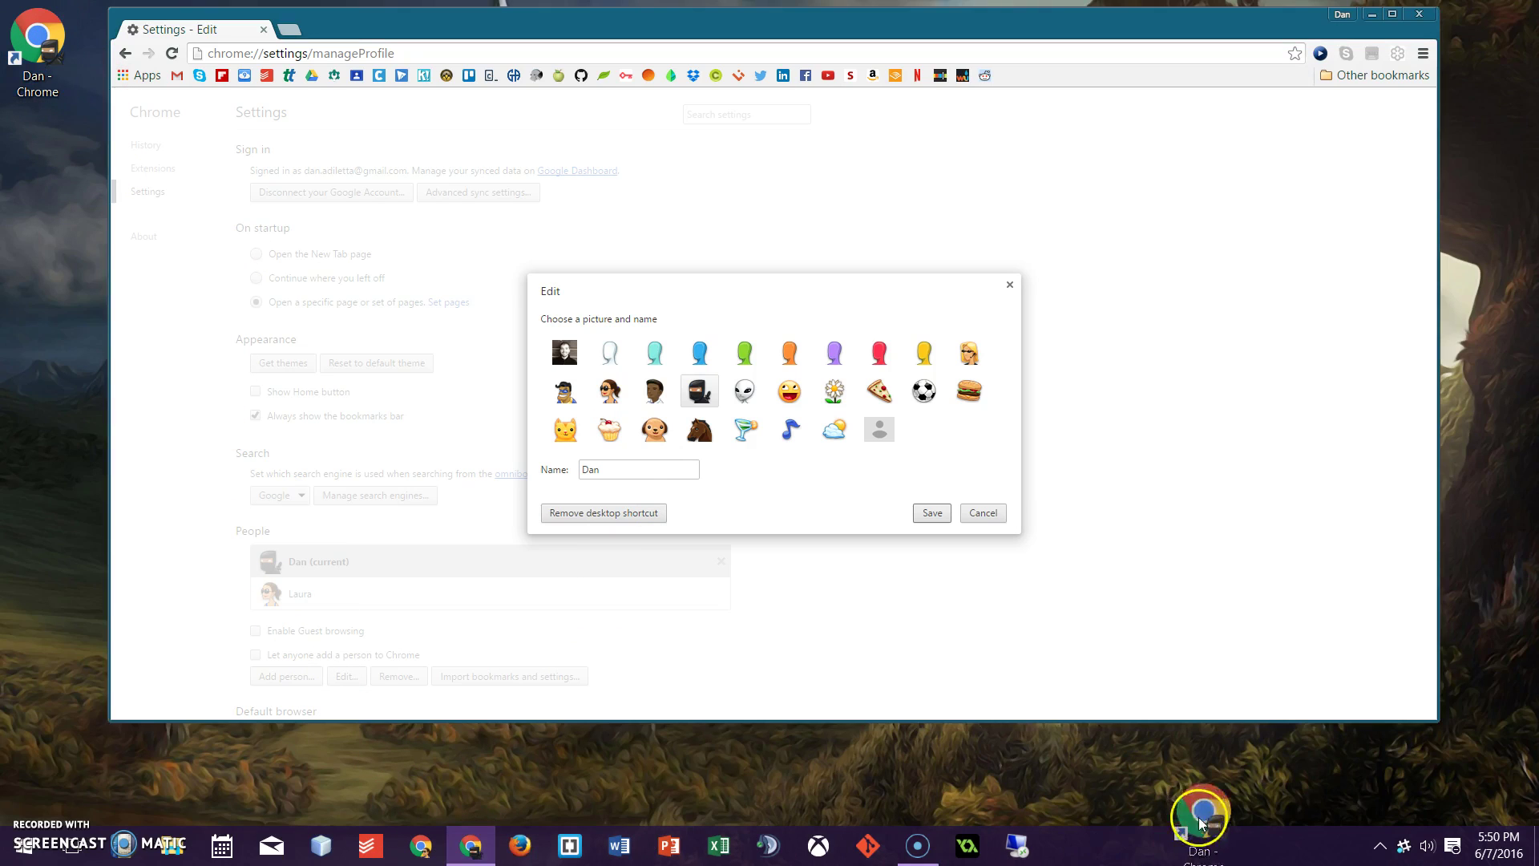
pyautogui.moveTo(38, 51); pyautogui.dragTo(38, 16)
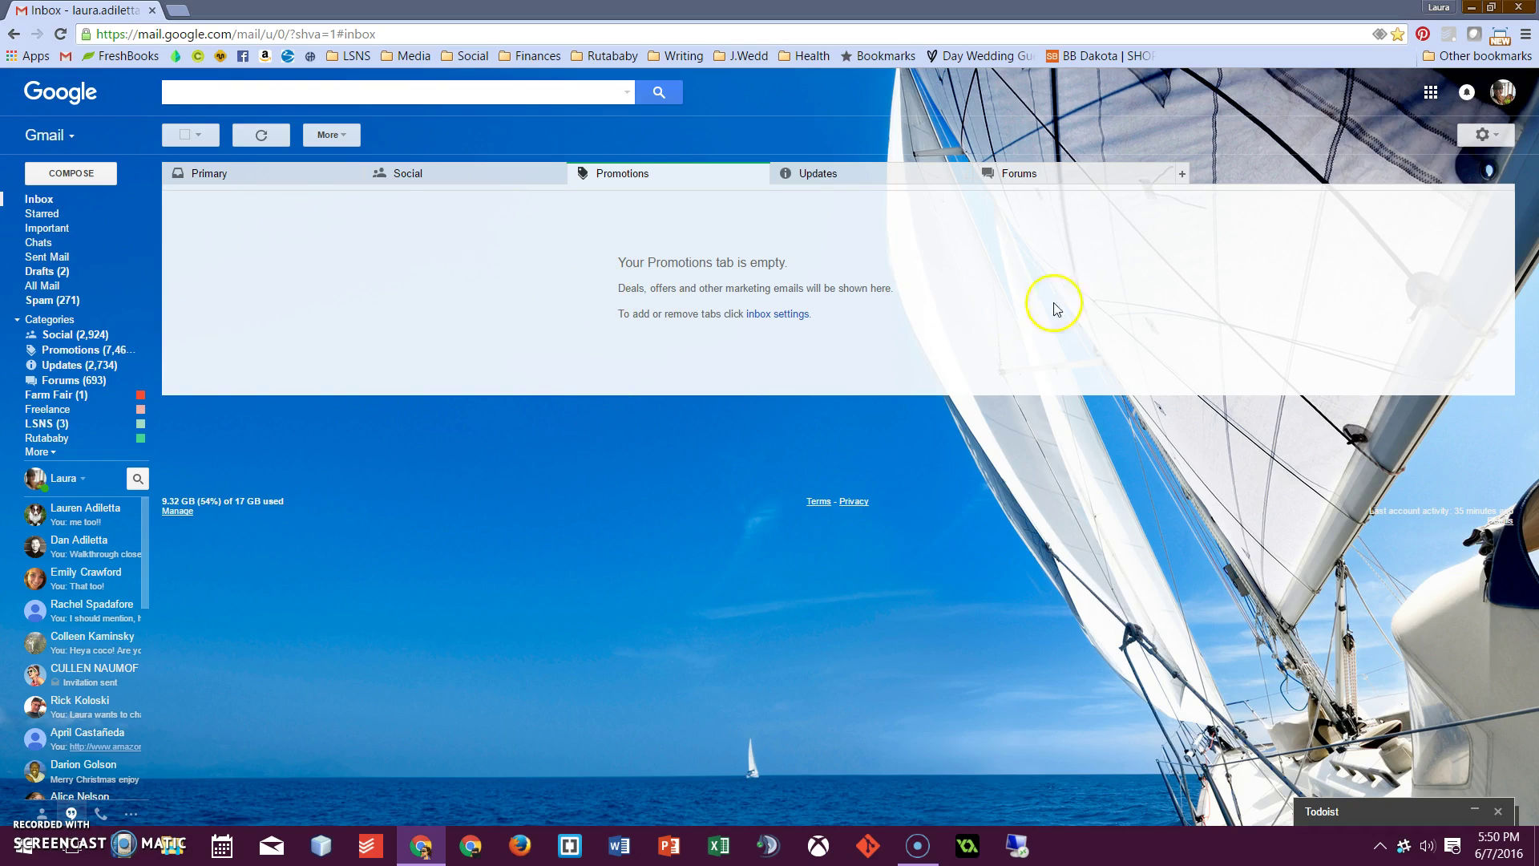
# Choose Add account from the Gmail account card
pyautogui.click(1512, 93)
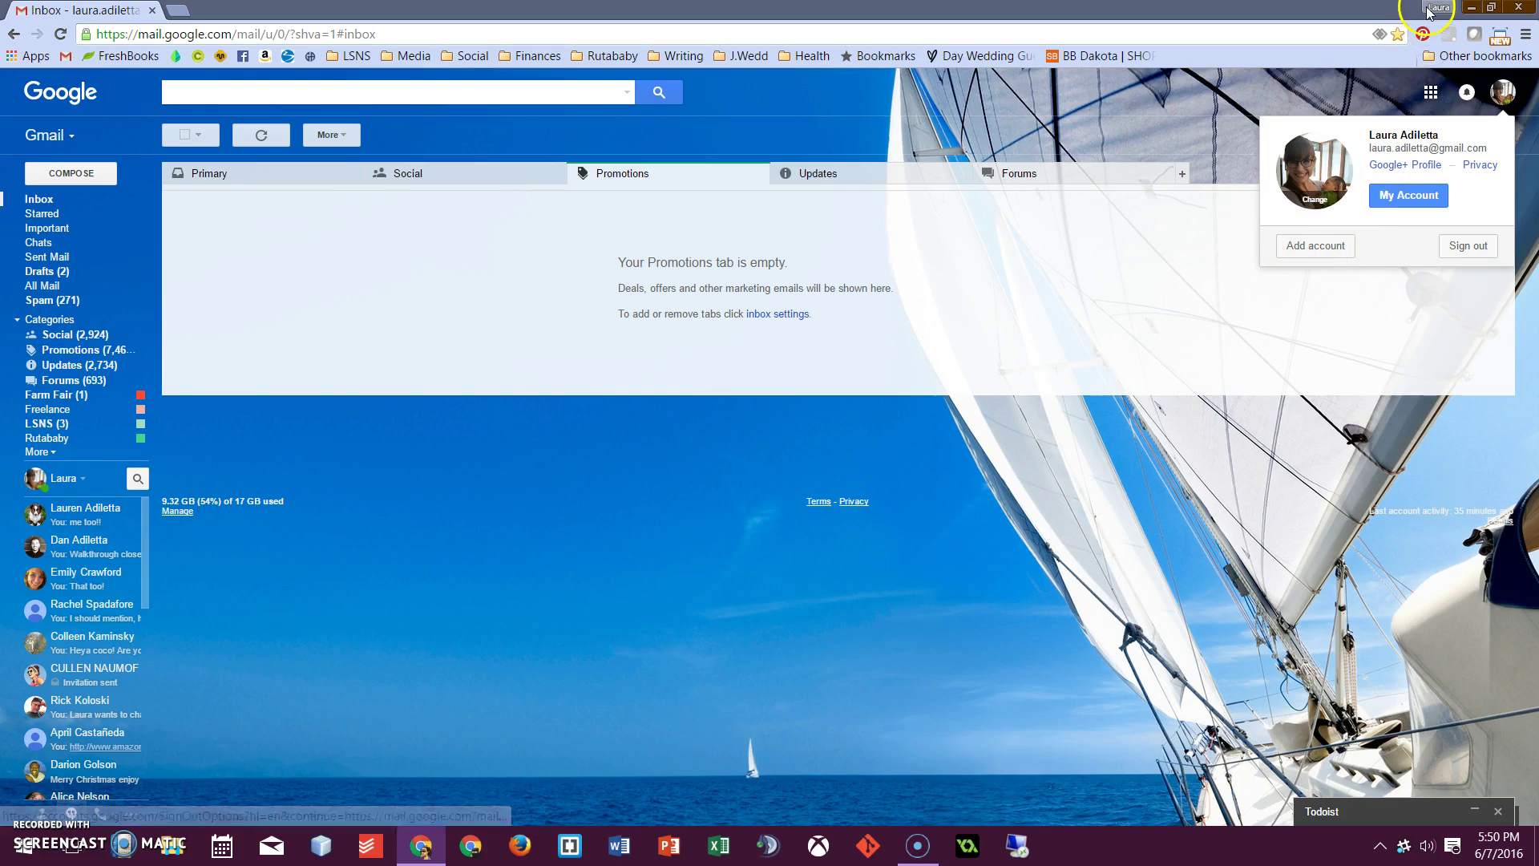
pyautogui.click(1321, 246)
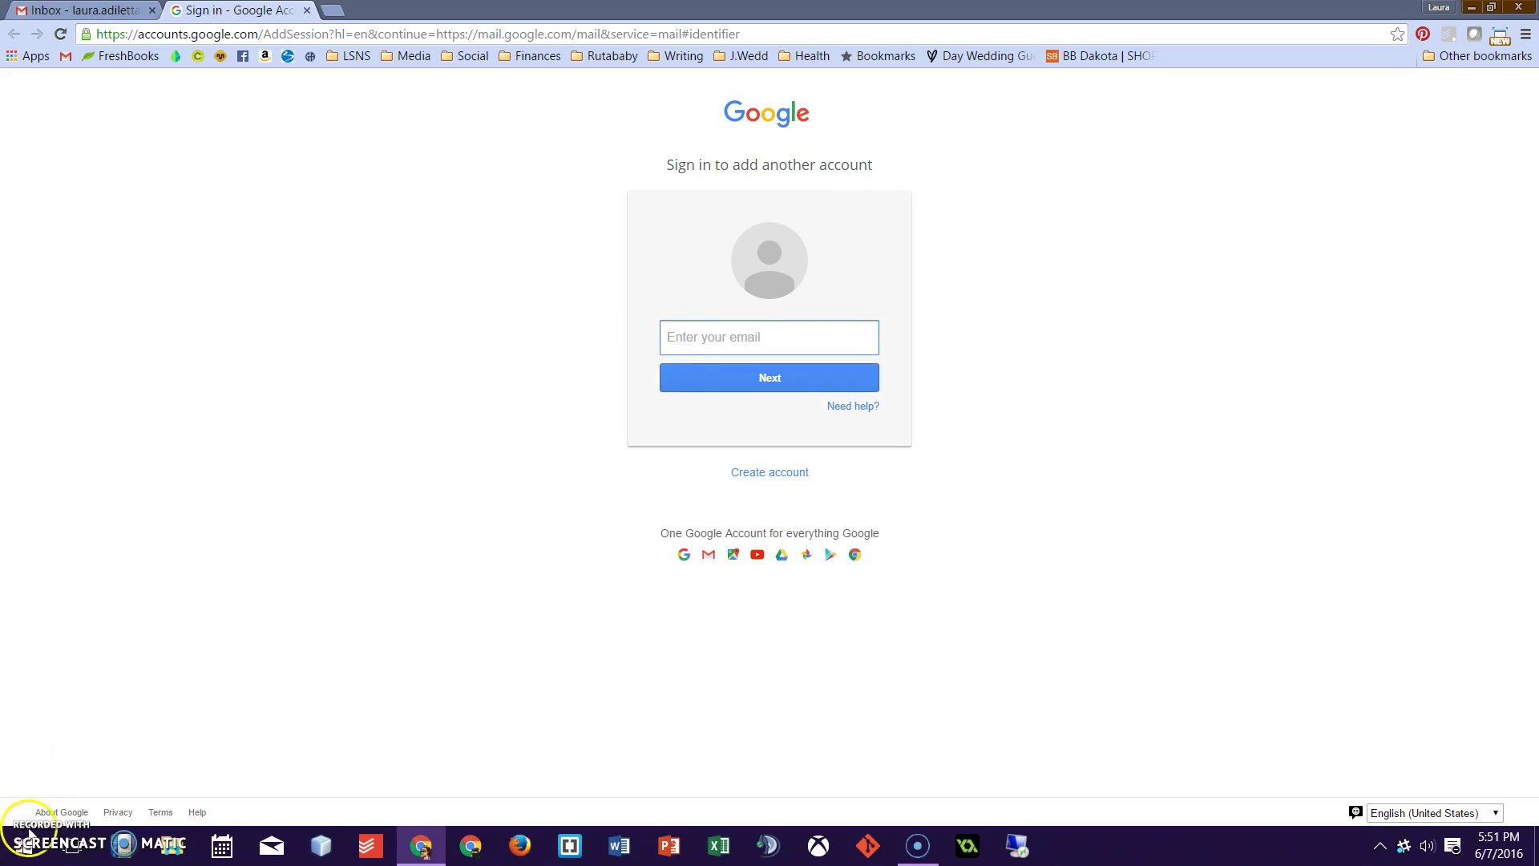
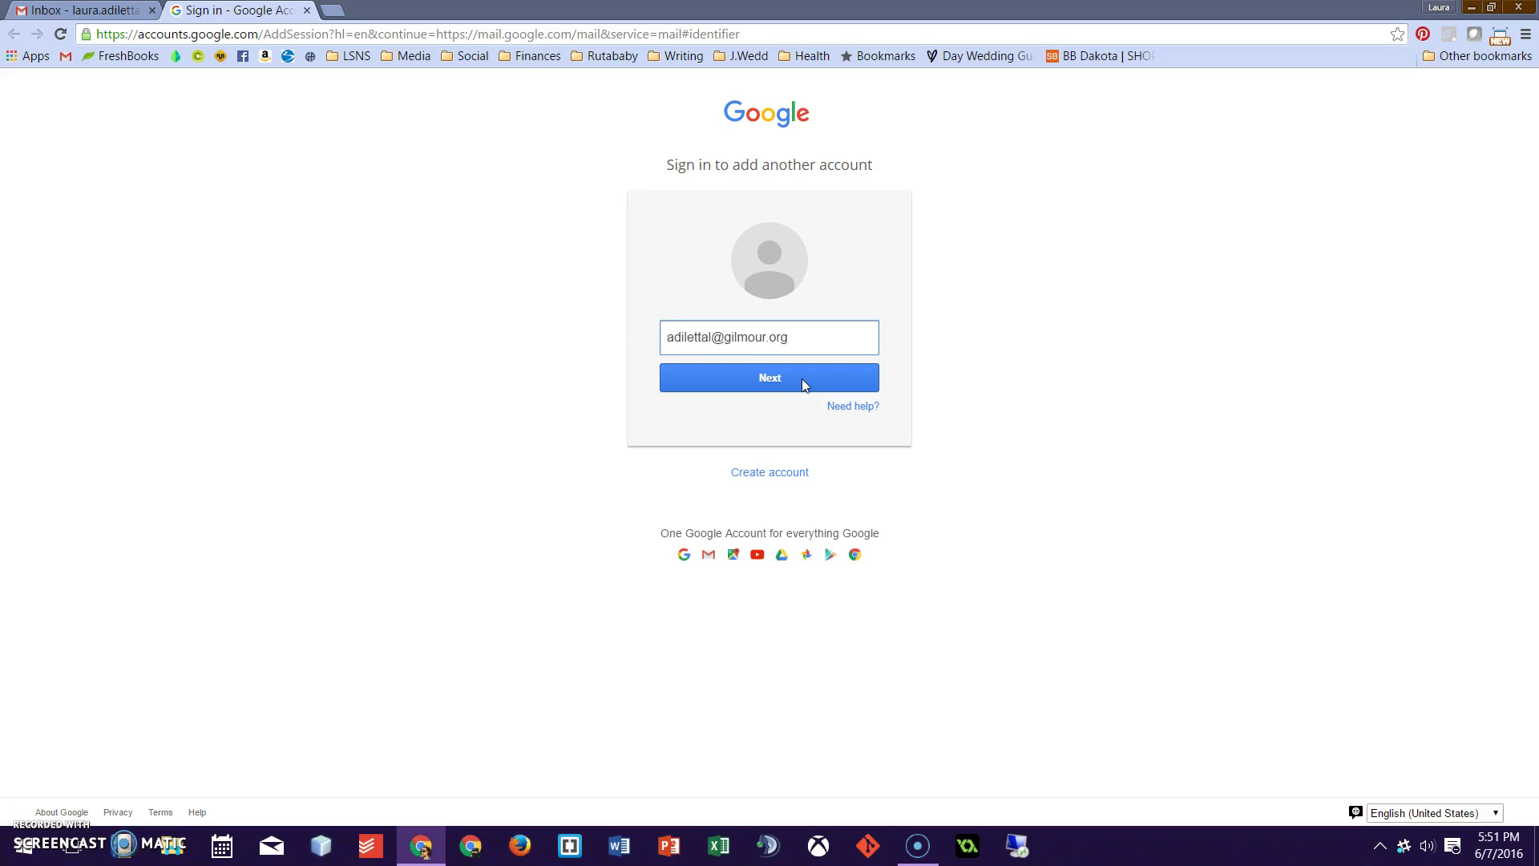
# Enter the school account's email address and continue to the password step
pyautogui.click(804, 382)
pyautogui.click(806, 349)
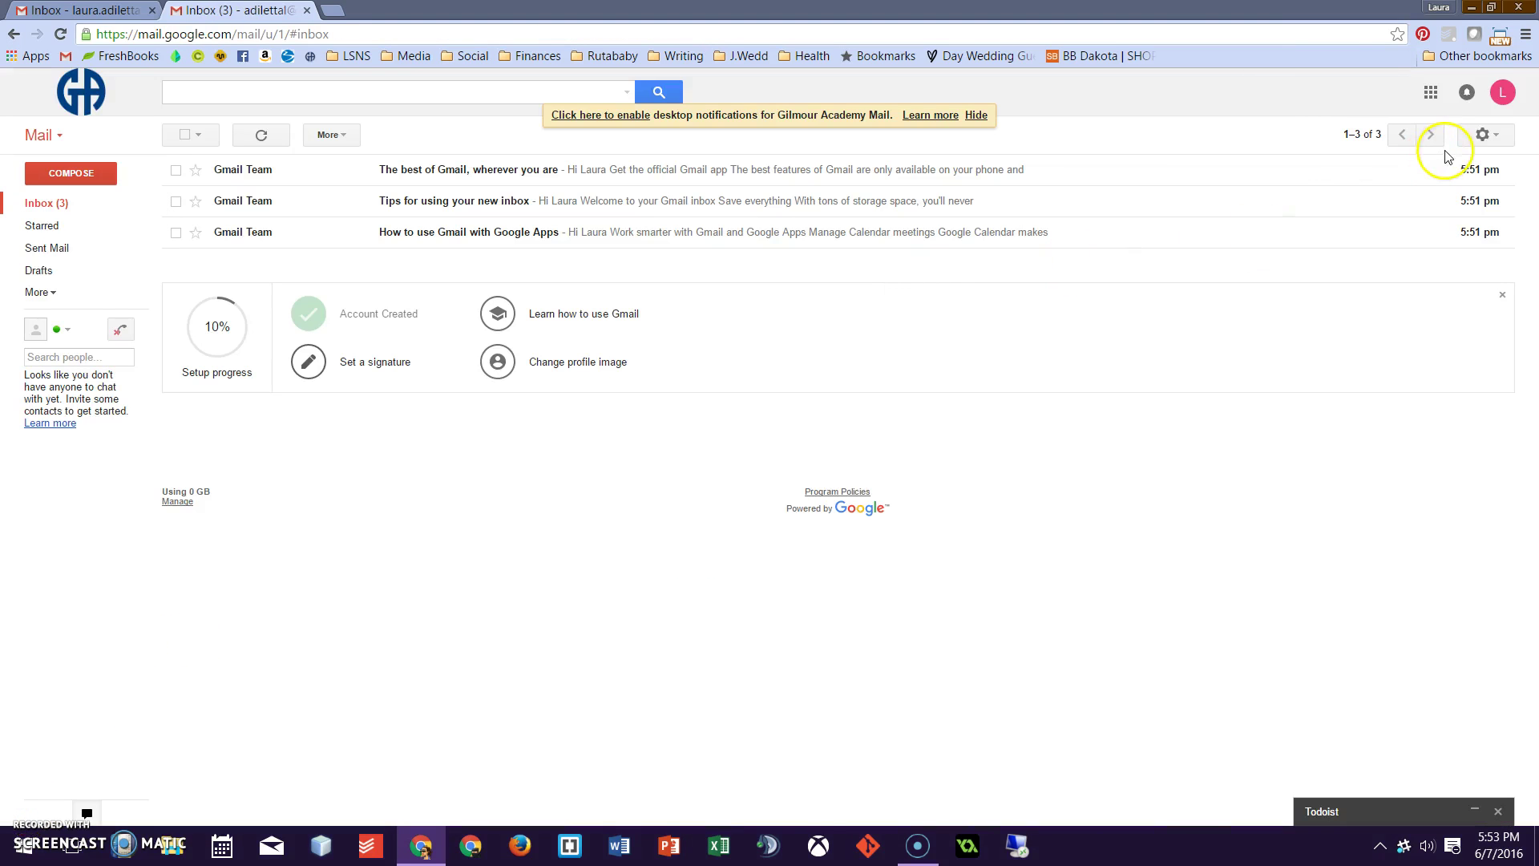
# Enable desktop notifications for the school inbox and allow them in Chrome's prompt
pyautogui.click(1503, 92)
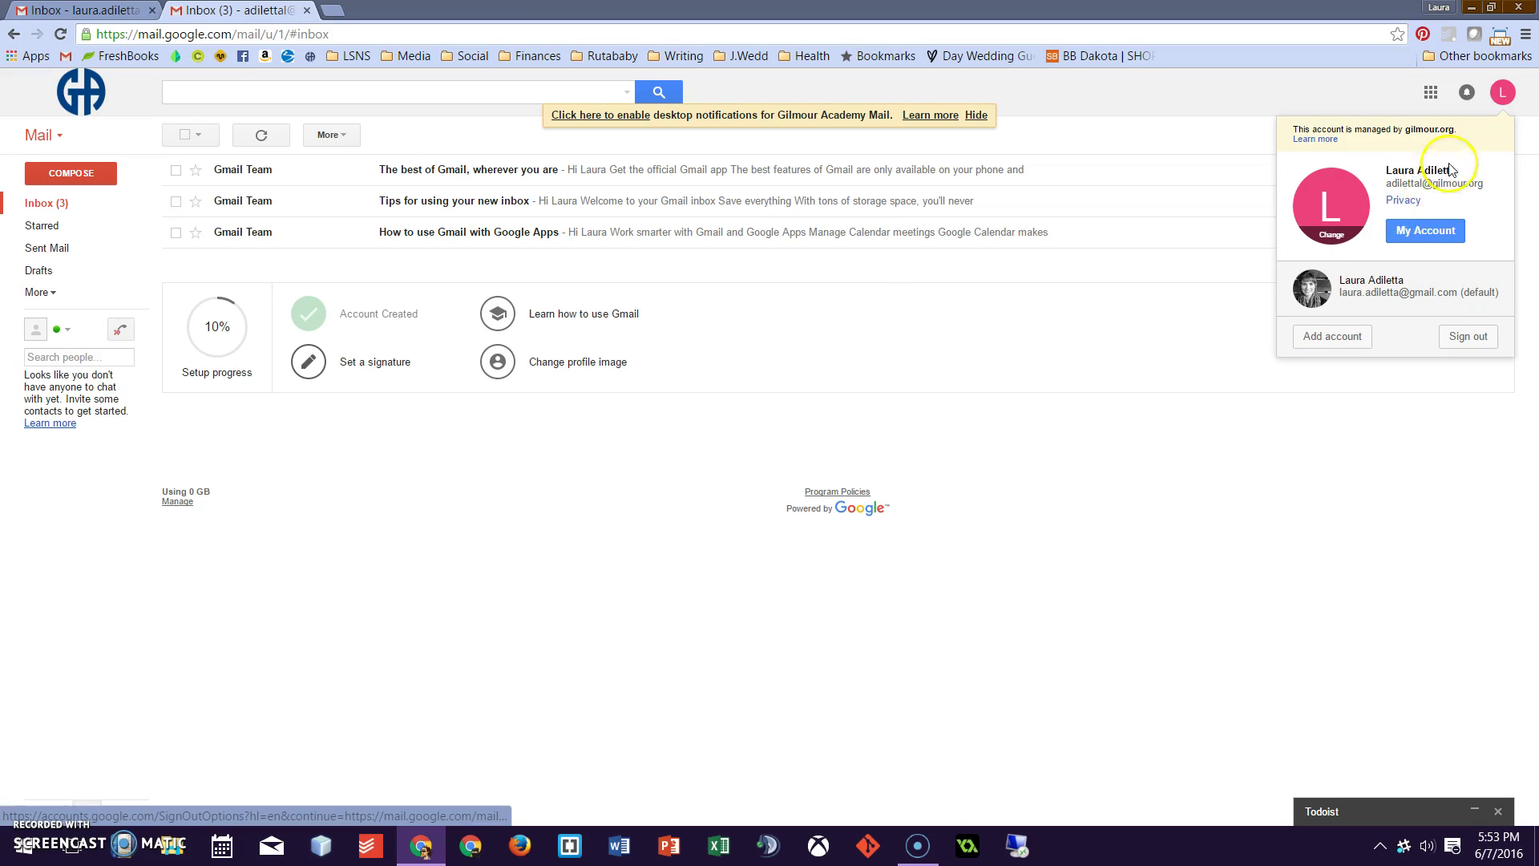
pyautogui.click(1518, 98)
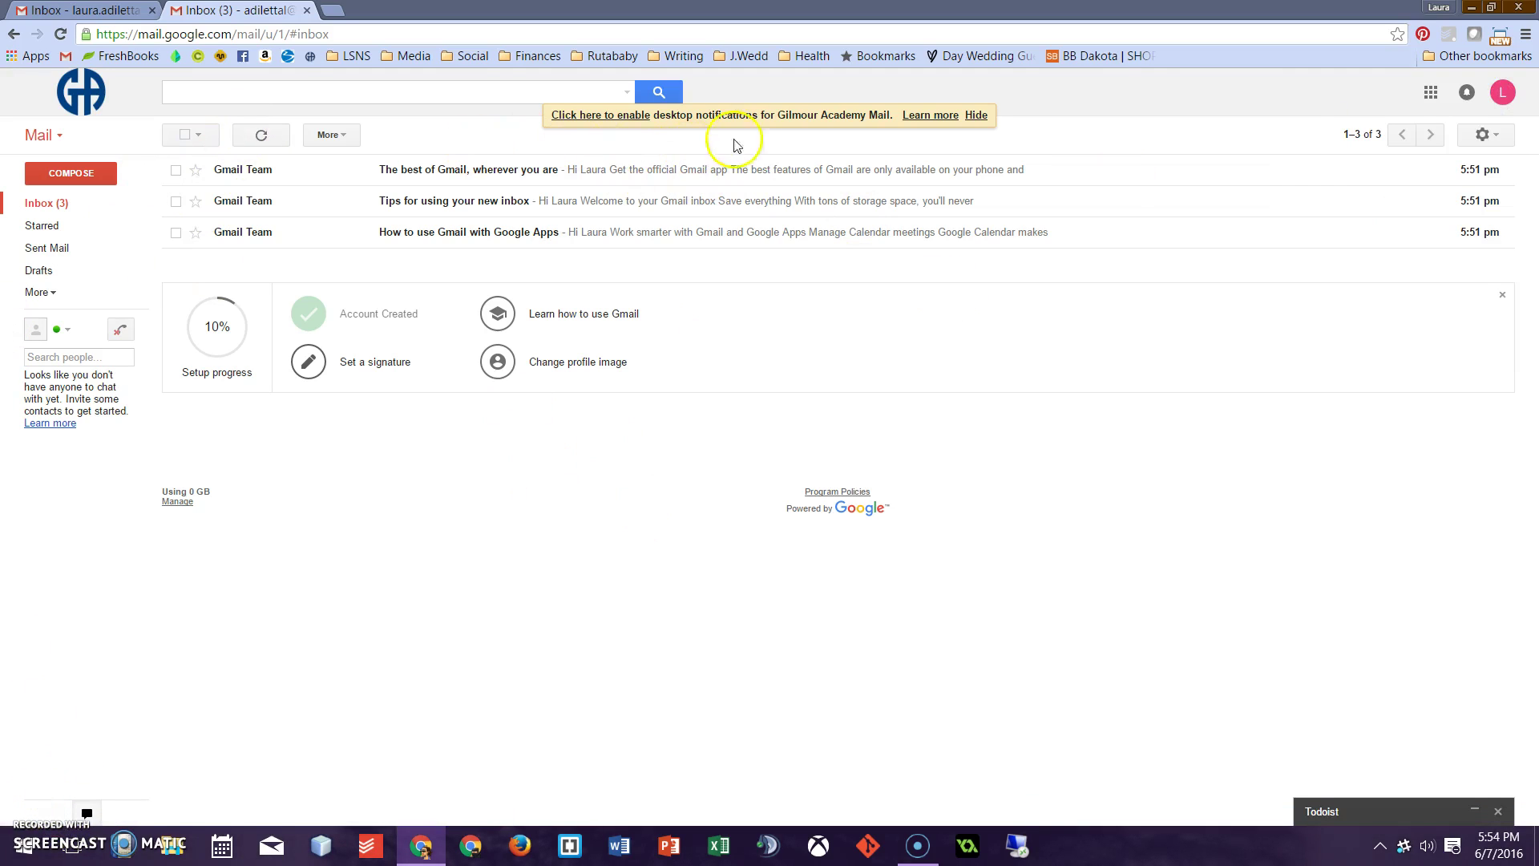
pyautogui.click(602, 116)
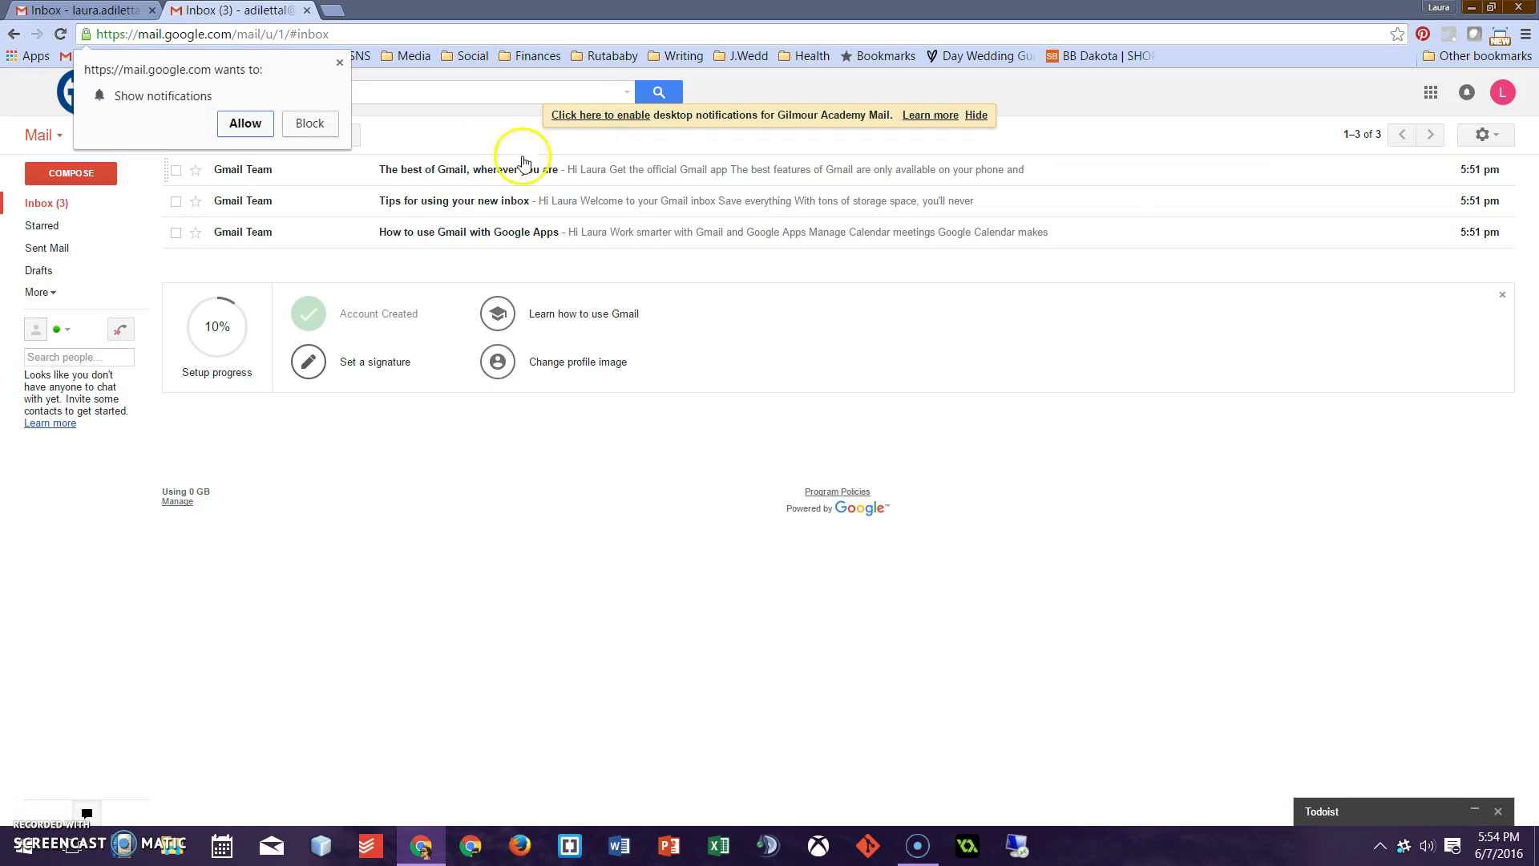
pyautogui.click(245, 123)
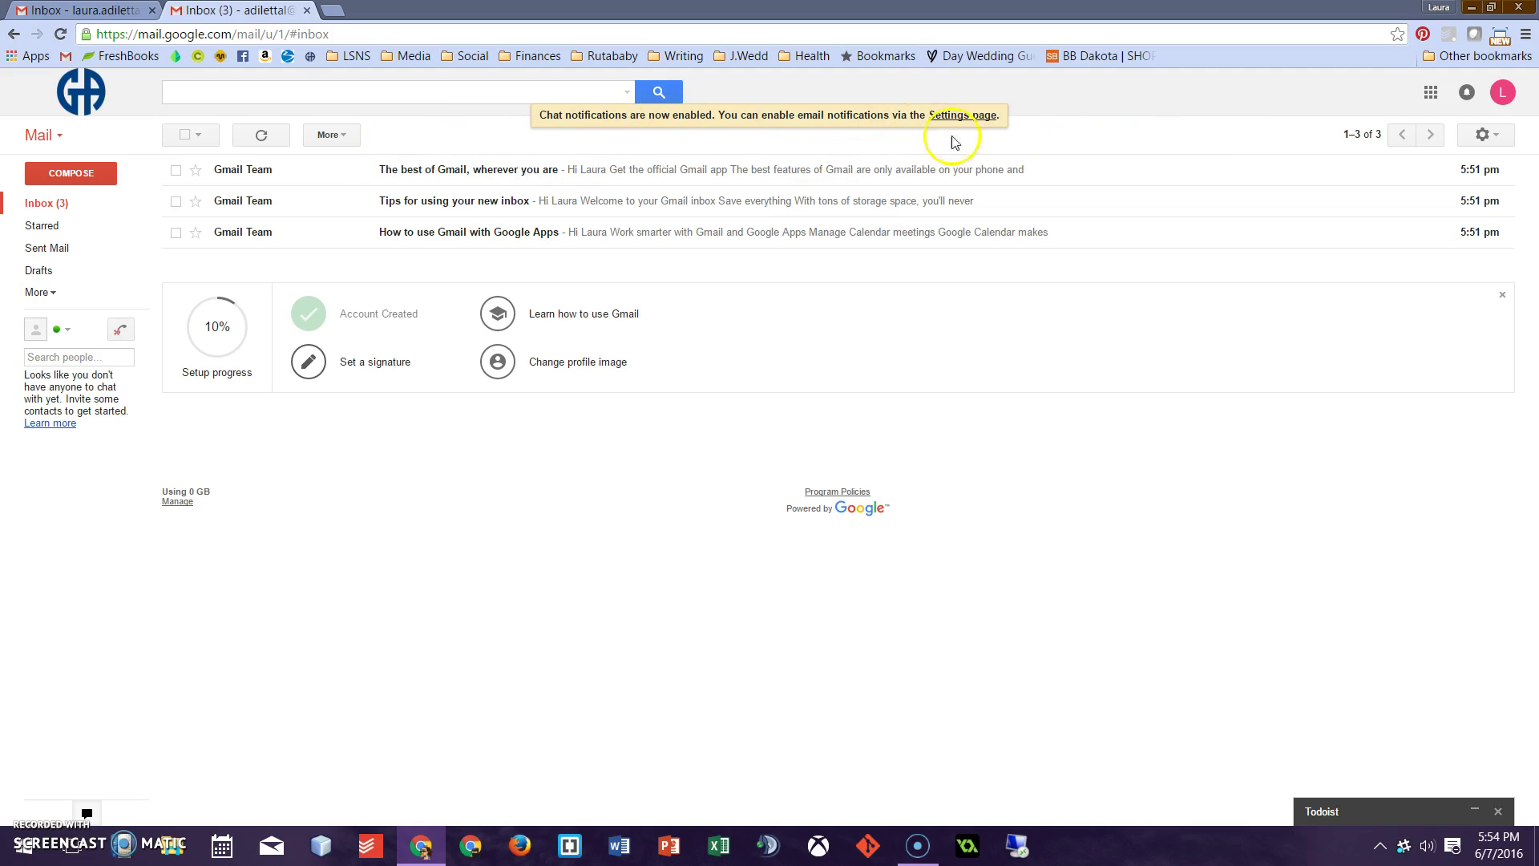
# Configure the inbox to show Primary, Social, Promotions and Updates tabs, leaving Forums off
pyautogui.click(1489, 136)
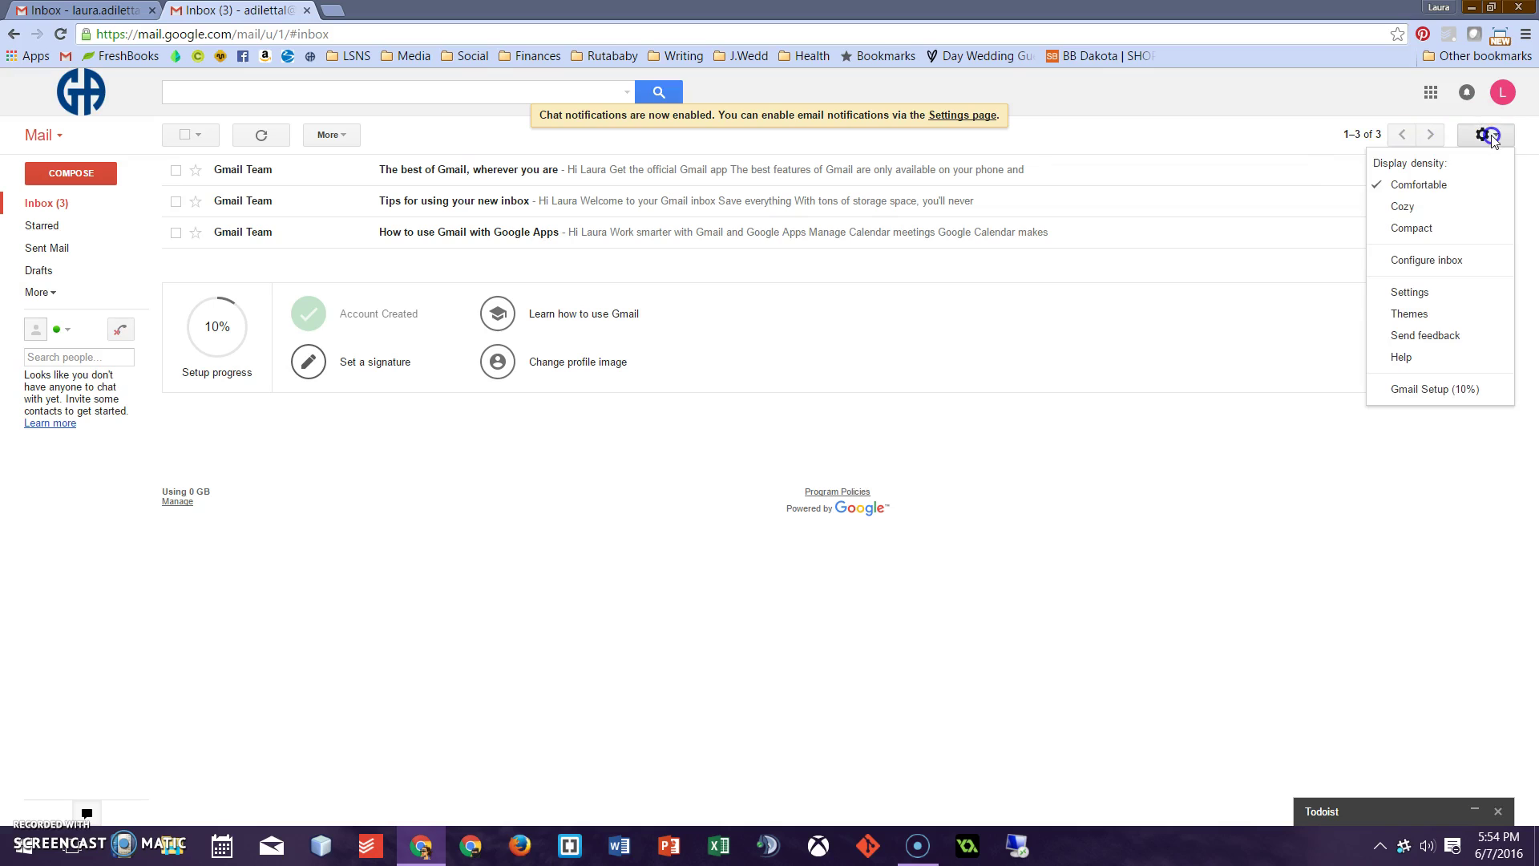
pyautogui.click(1427, 260)
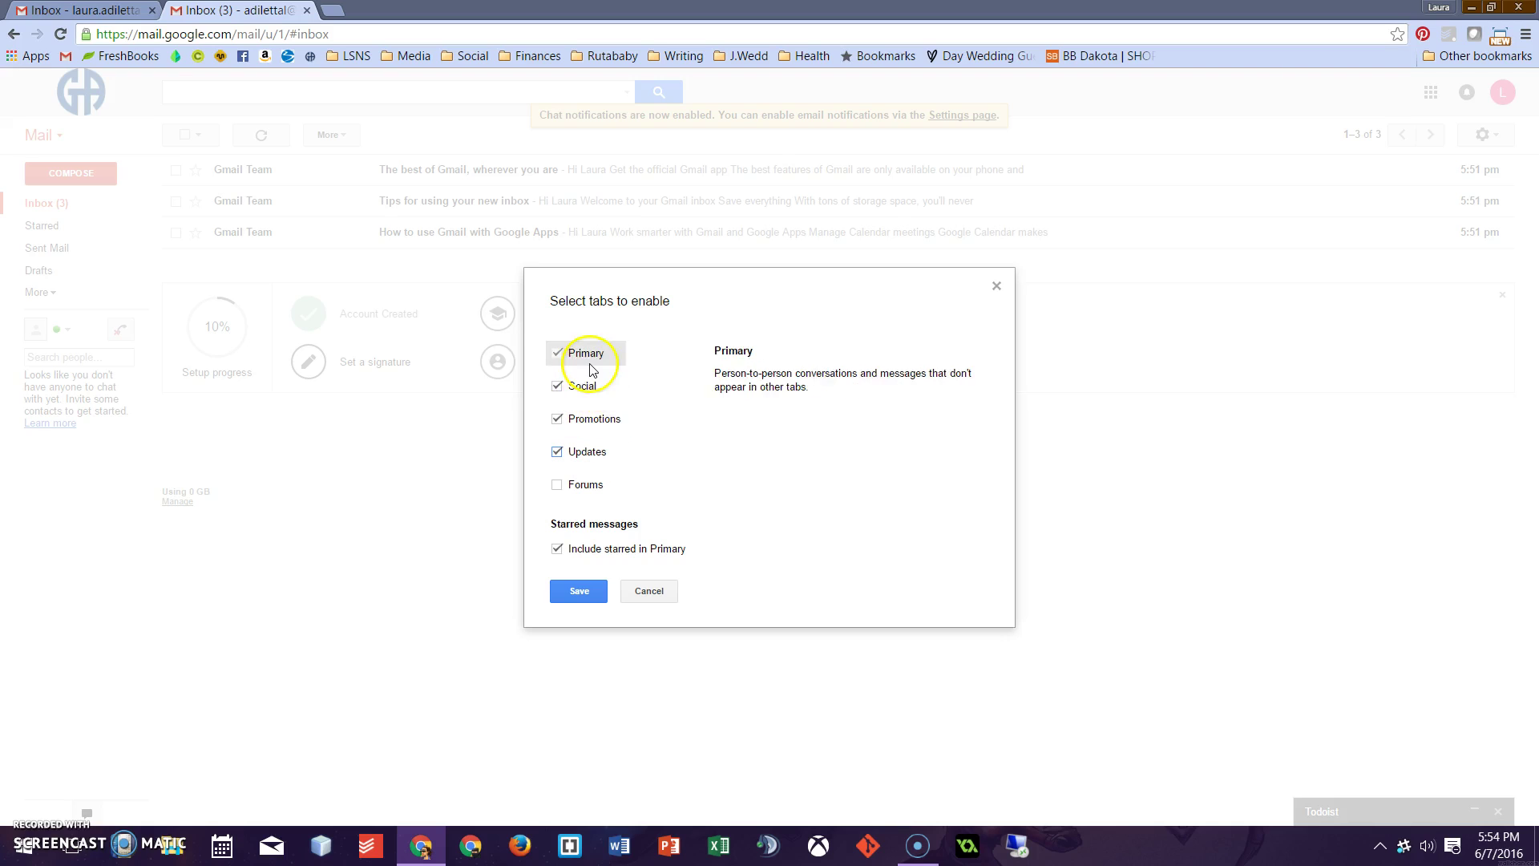
pyautogui.click(592, 600)
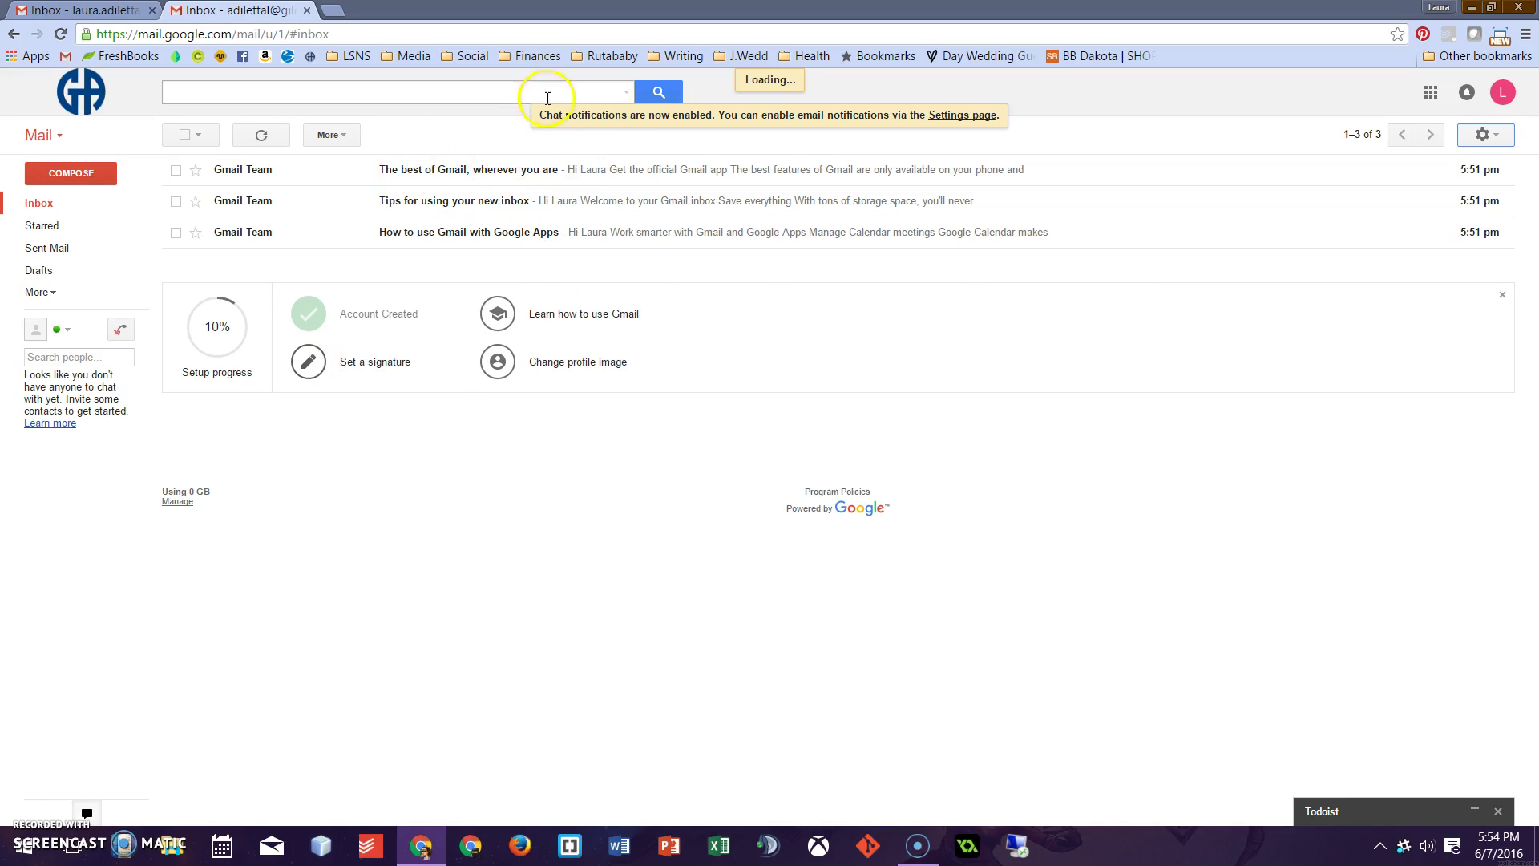
# Preview the empty Social, Promotions and Updates tabs, then return to Primary
pyautogui.click(463, 175)
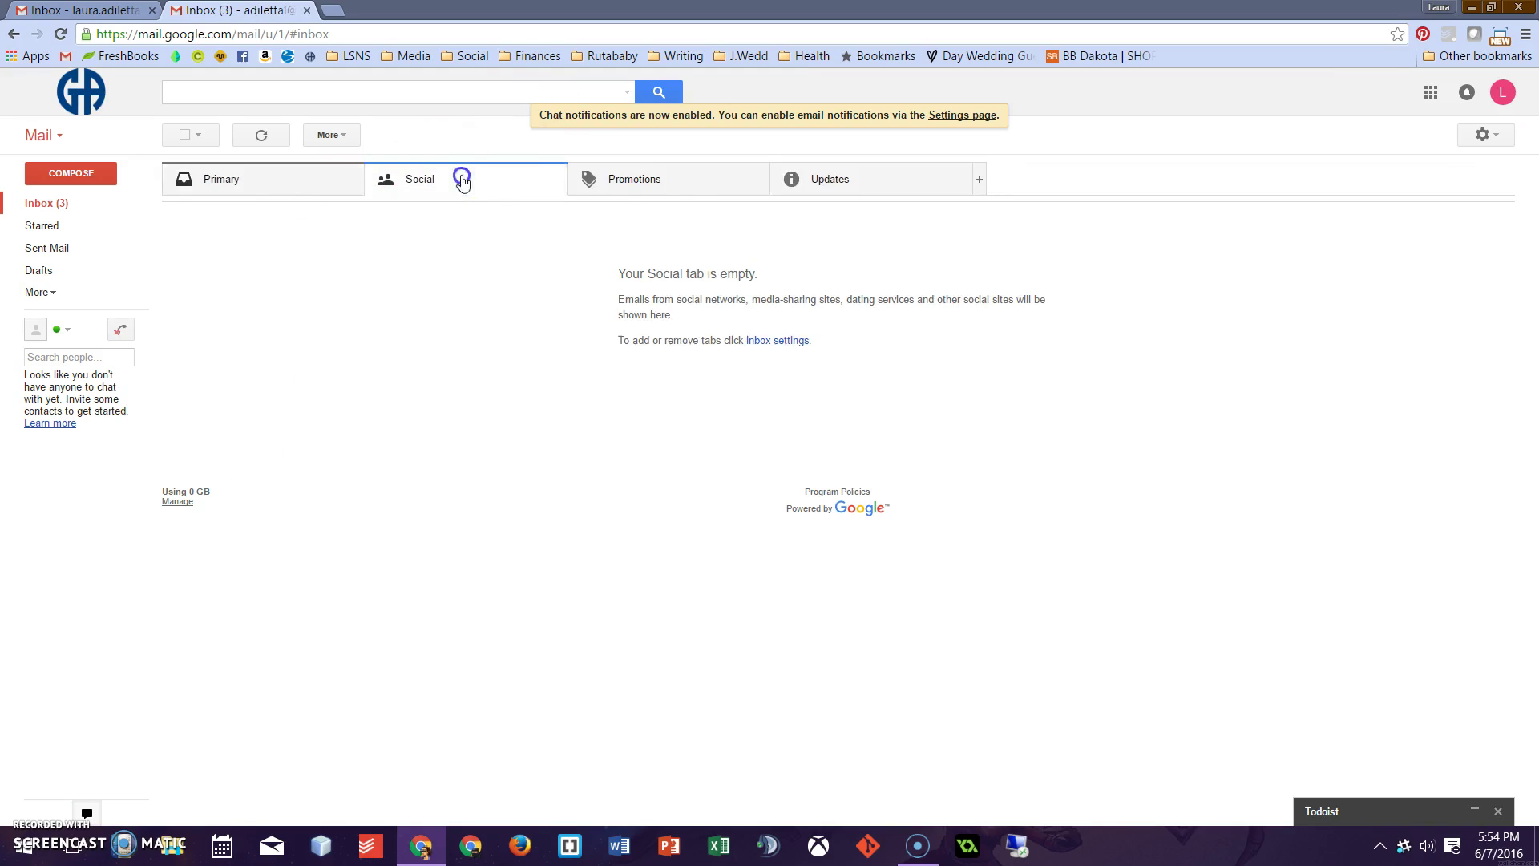
pyautogui.click(673, 187)
pyautogui.click(876, 200)
pyautogui.click(440, 173)
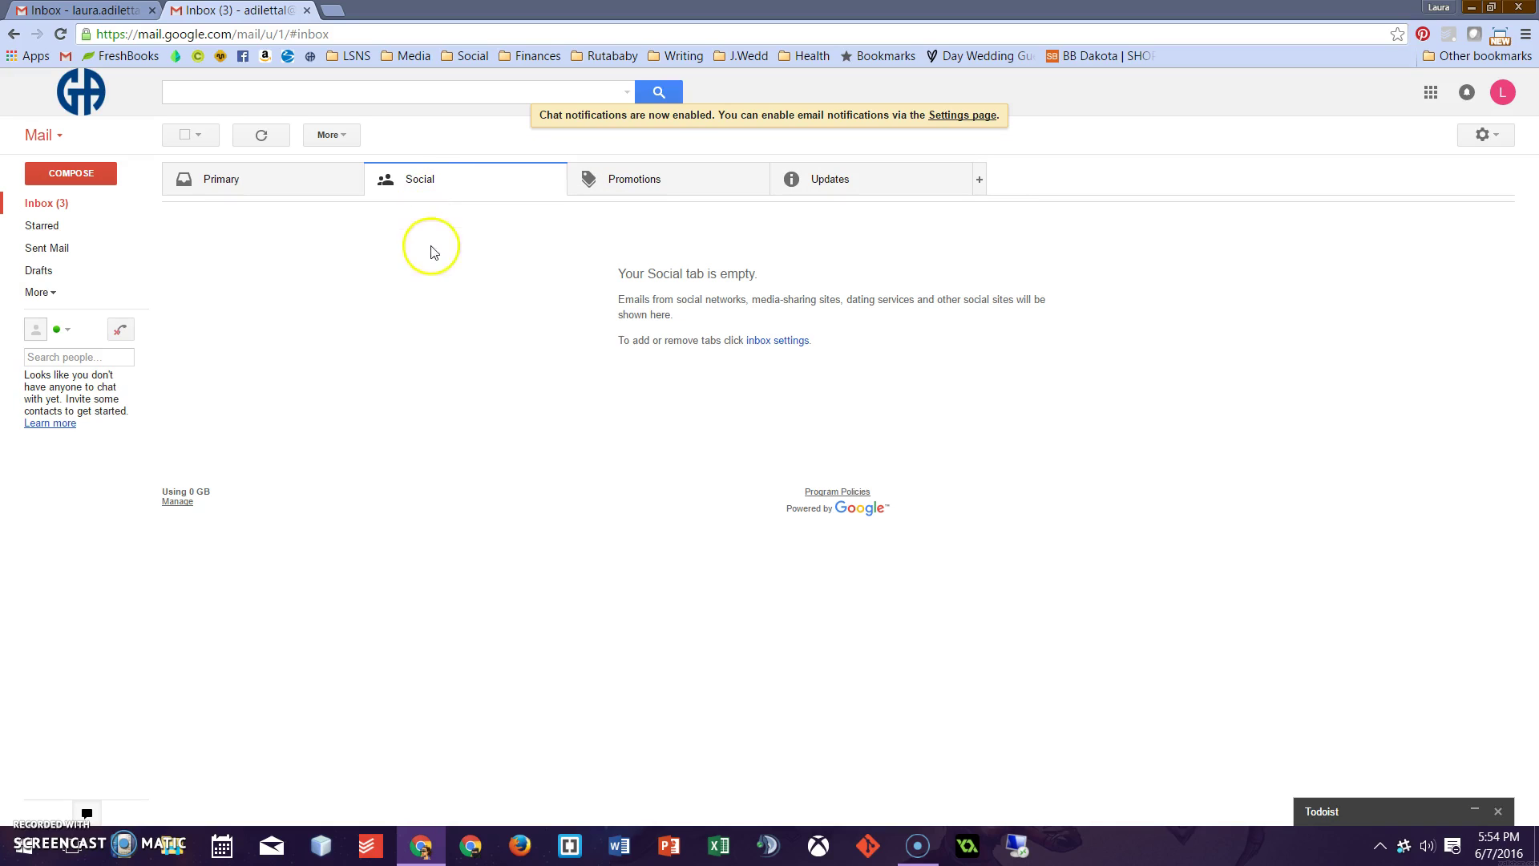
pyautogui.click(691, 191)
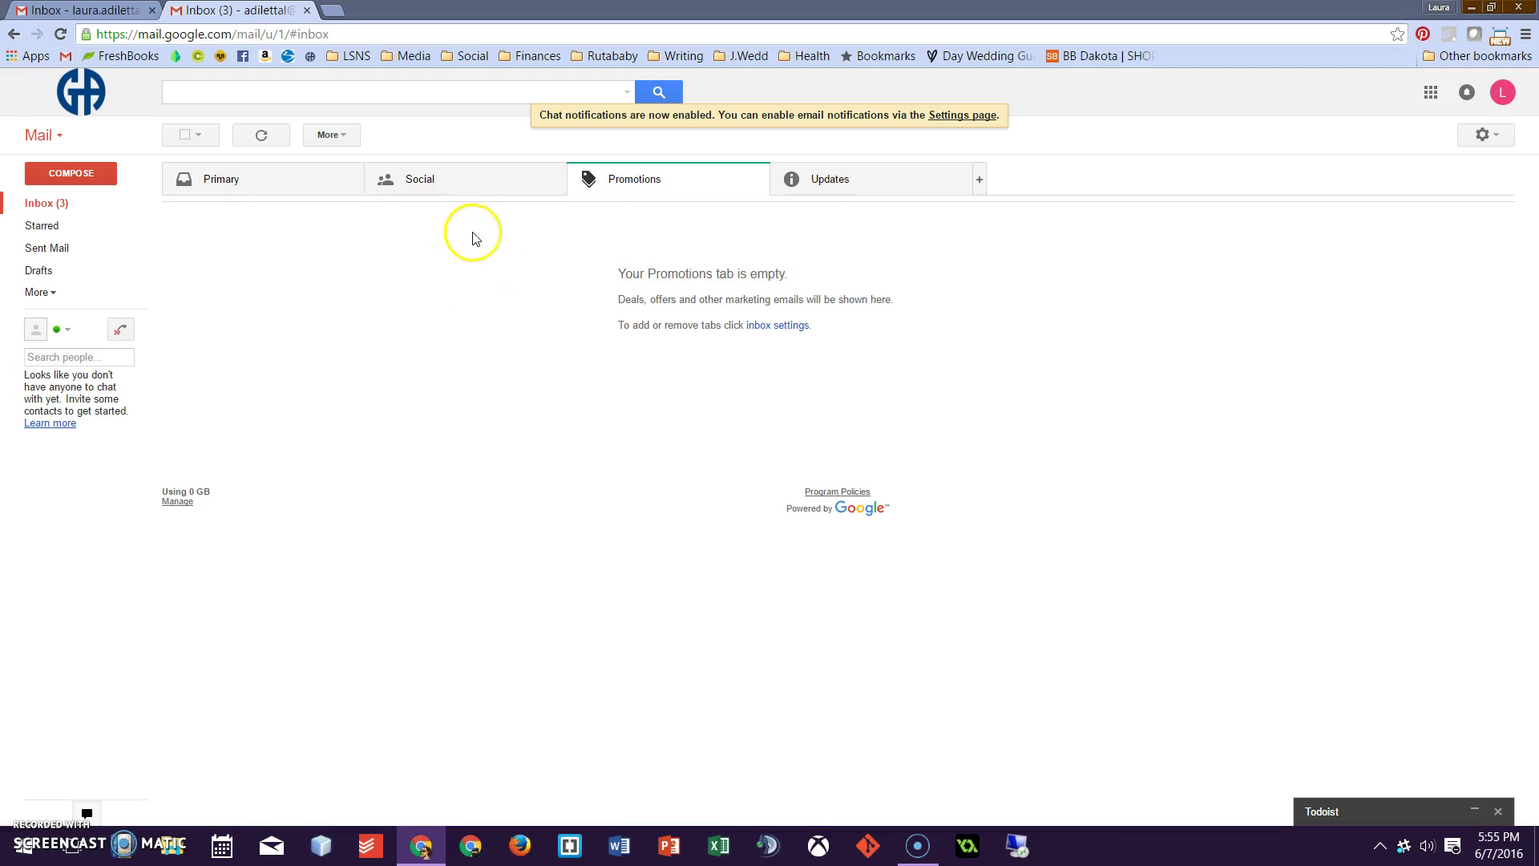
pyautogui.click(861, 195)
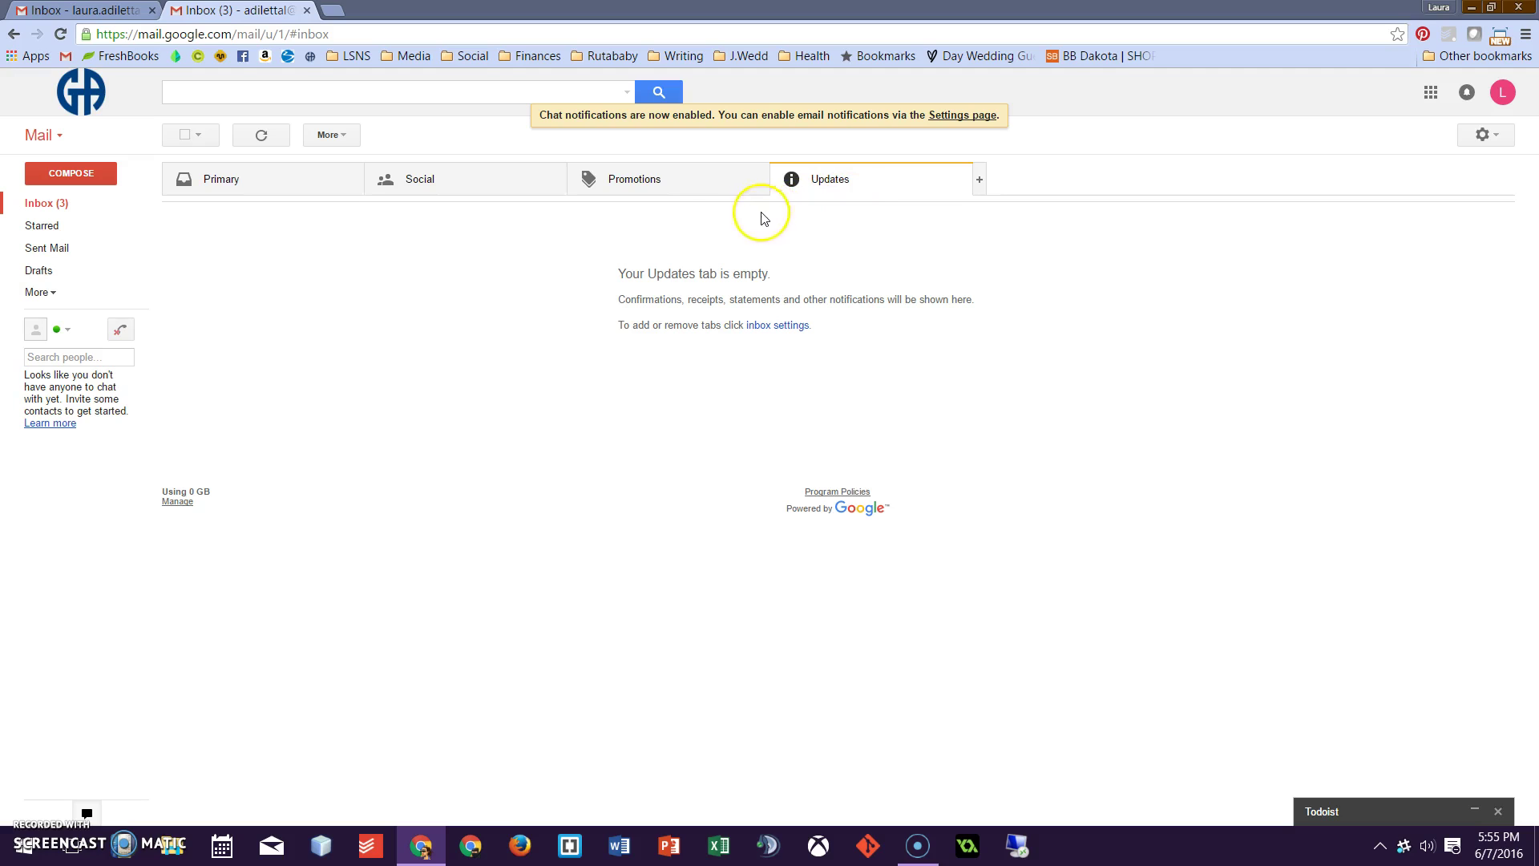
pyautogui.click(264, 191)
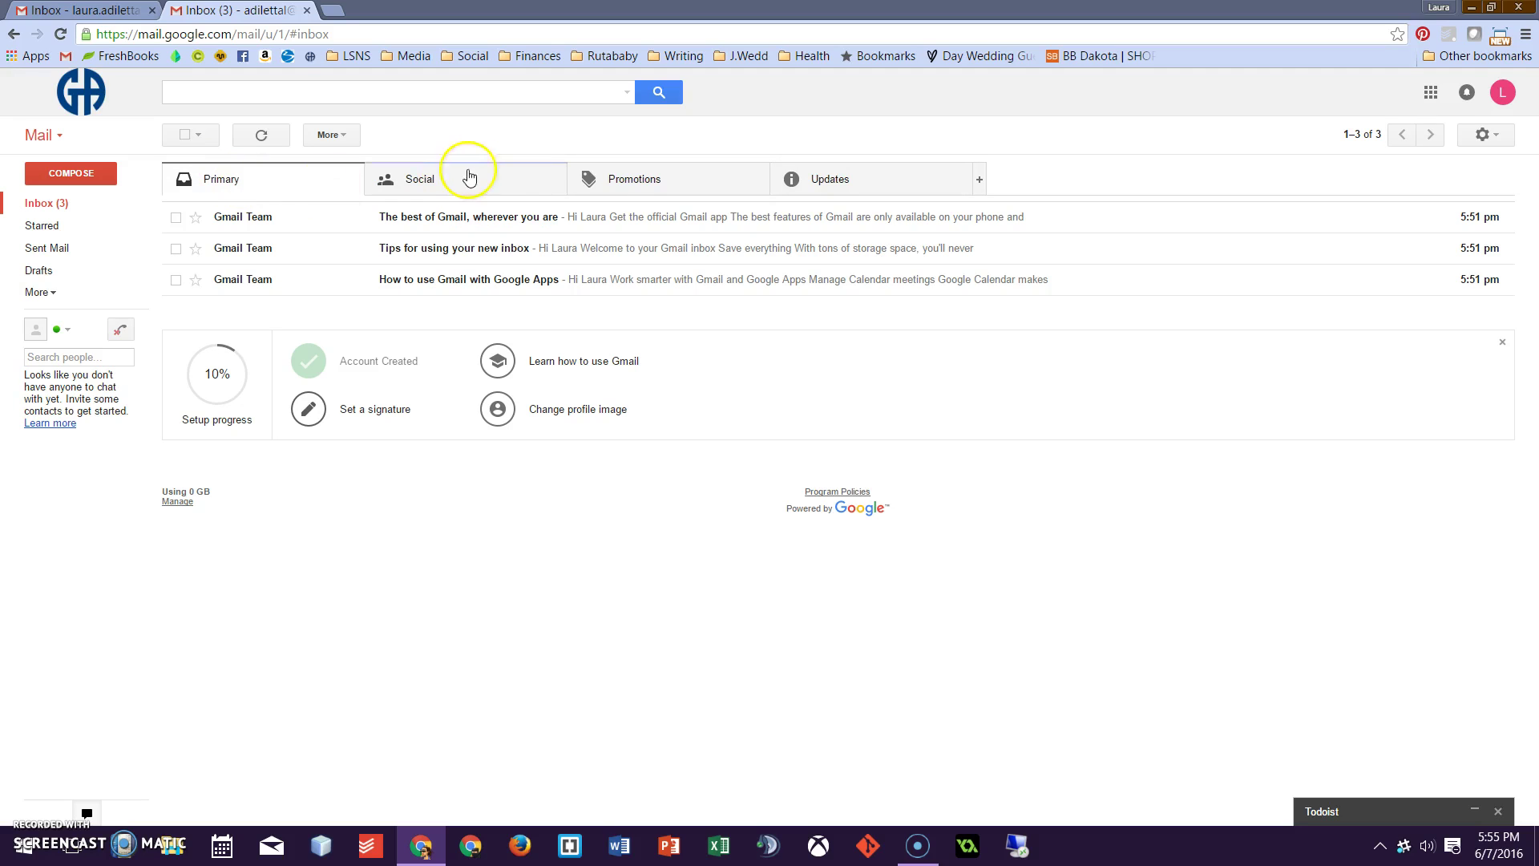
# Search people for the contact by name and invite them to chat
pyautogui.click(445, 181)
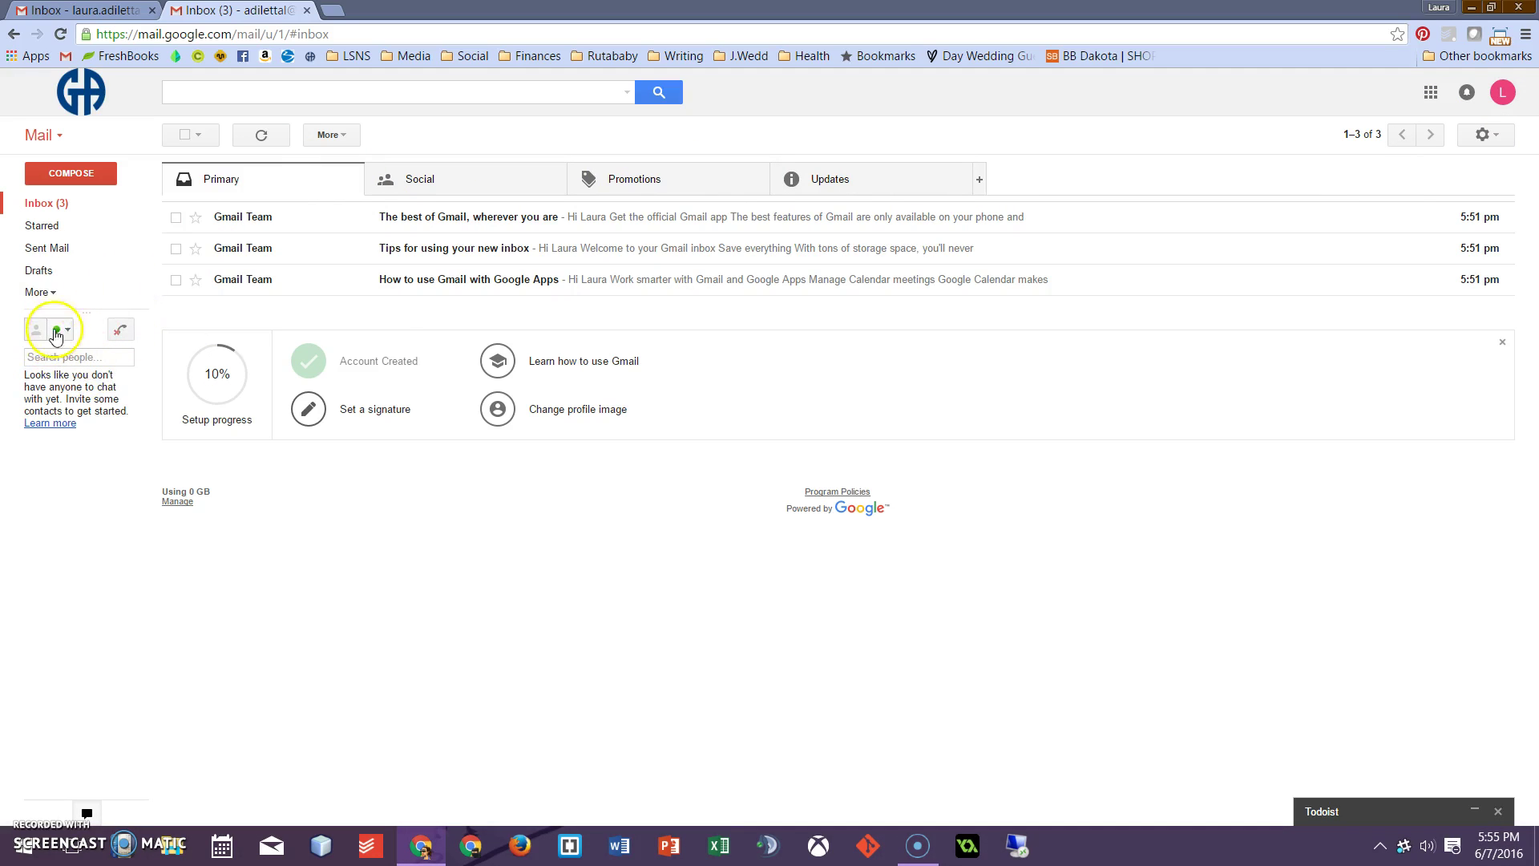
pyautogui.click(64, 357)
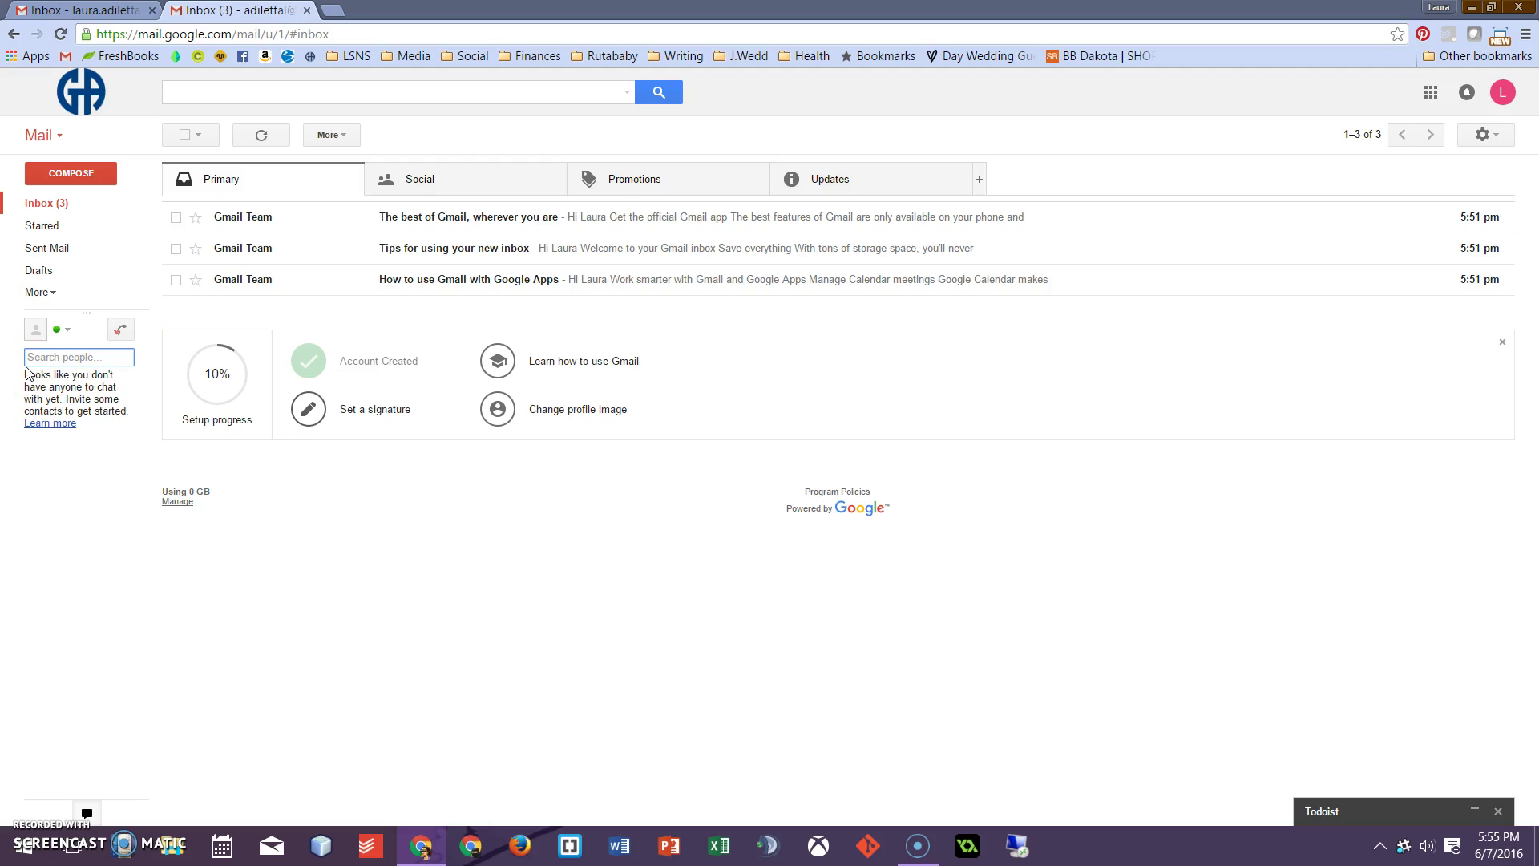
pyautogui.write('DAN')
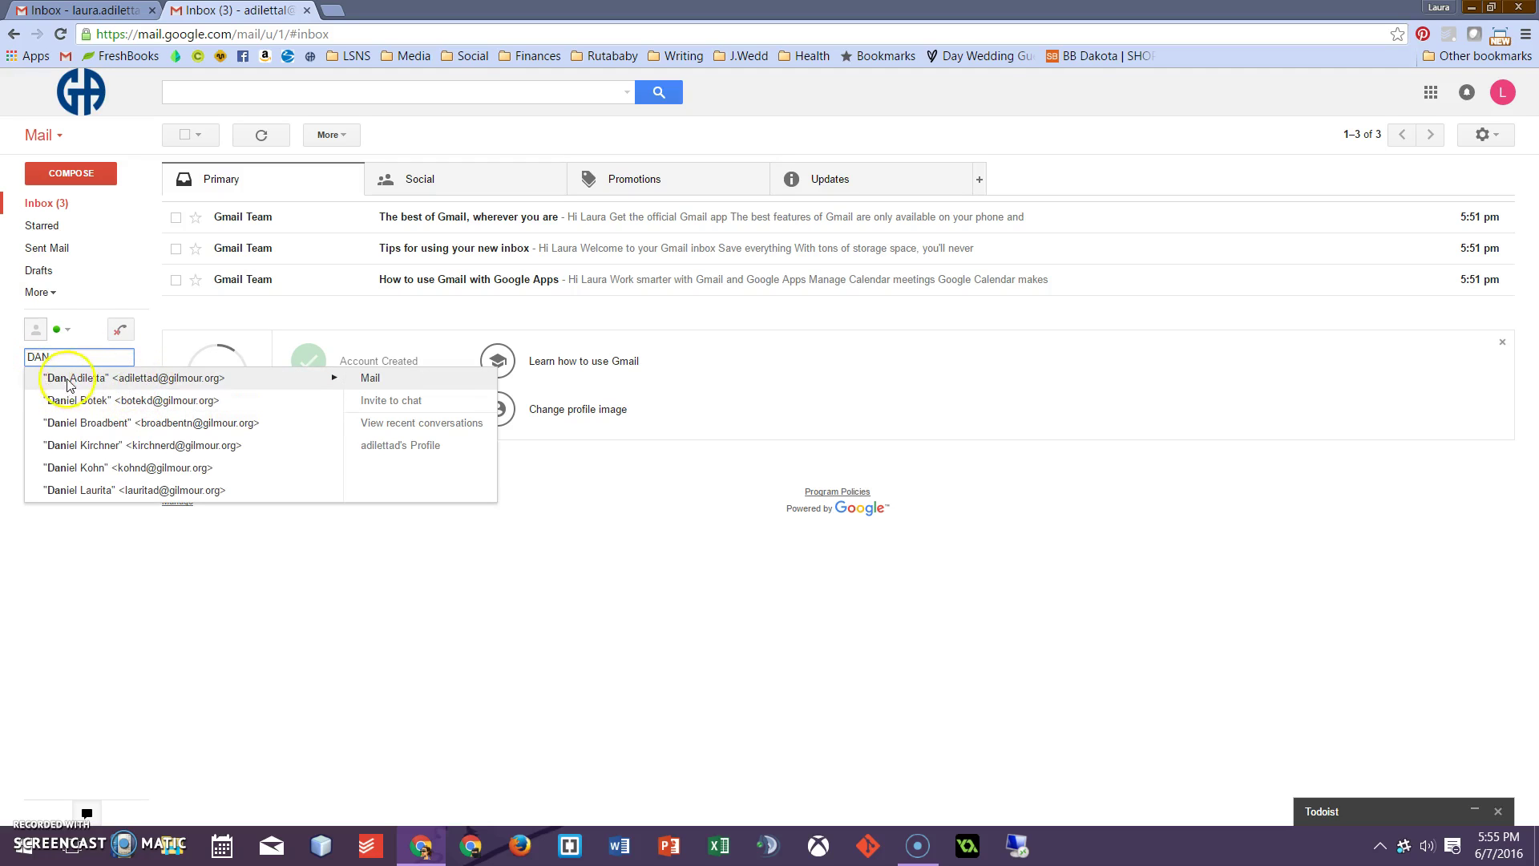
pyautogui.click(380, 406)
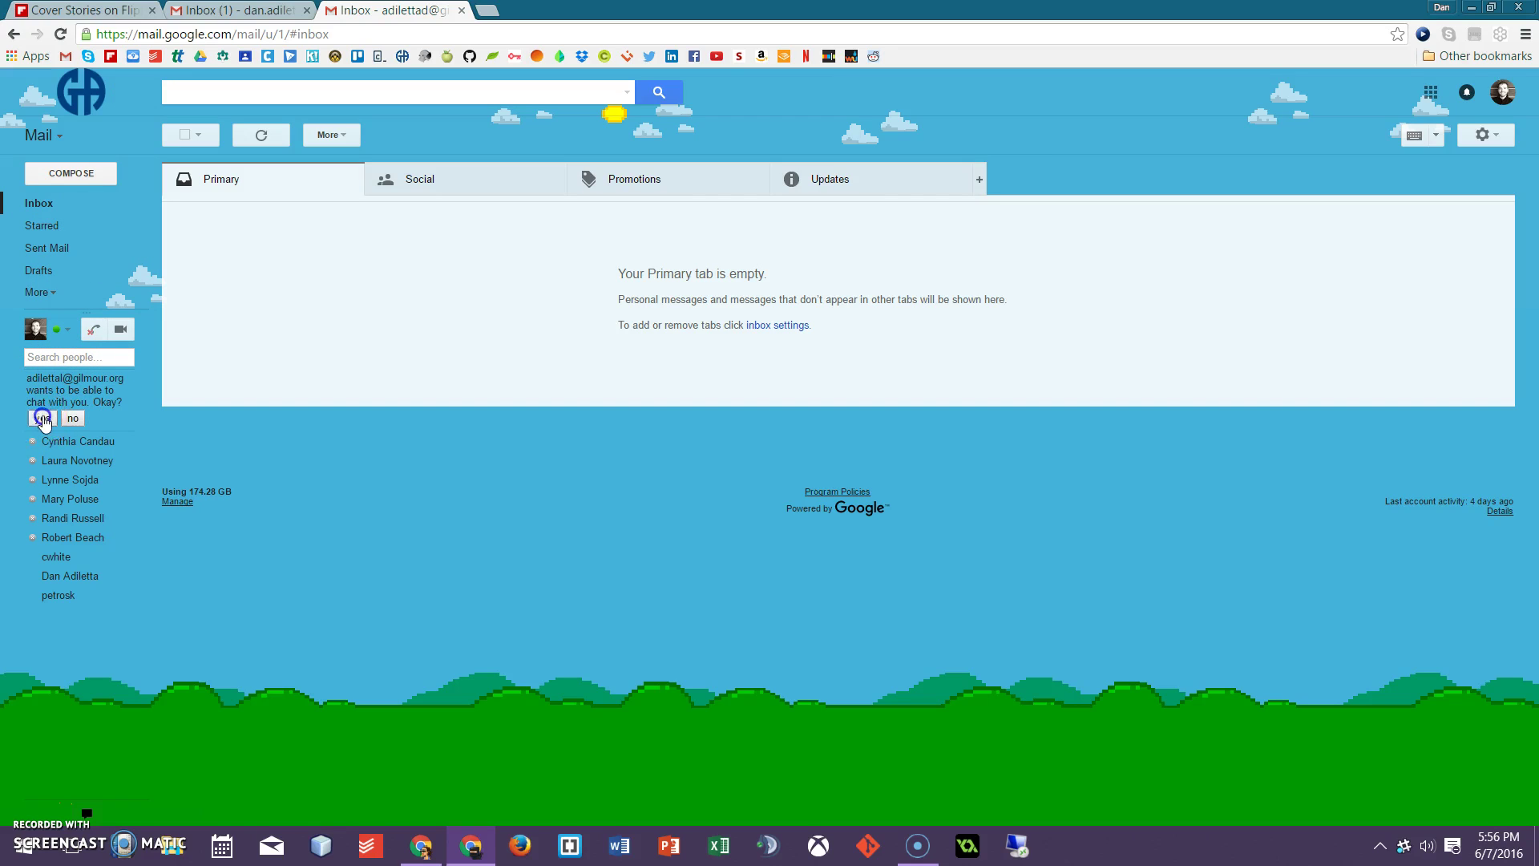
# Accept the chat invitation in the other account, open the chat, and return to the school window
pyautogui.click(44, 419)
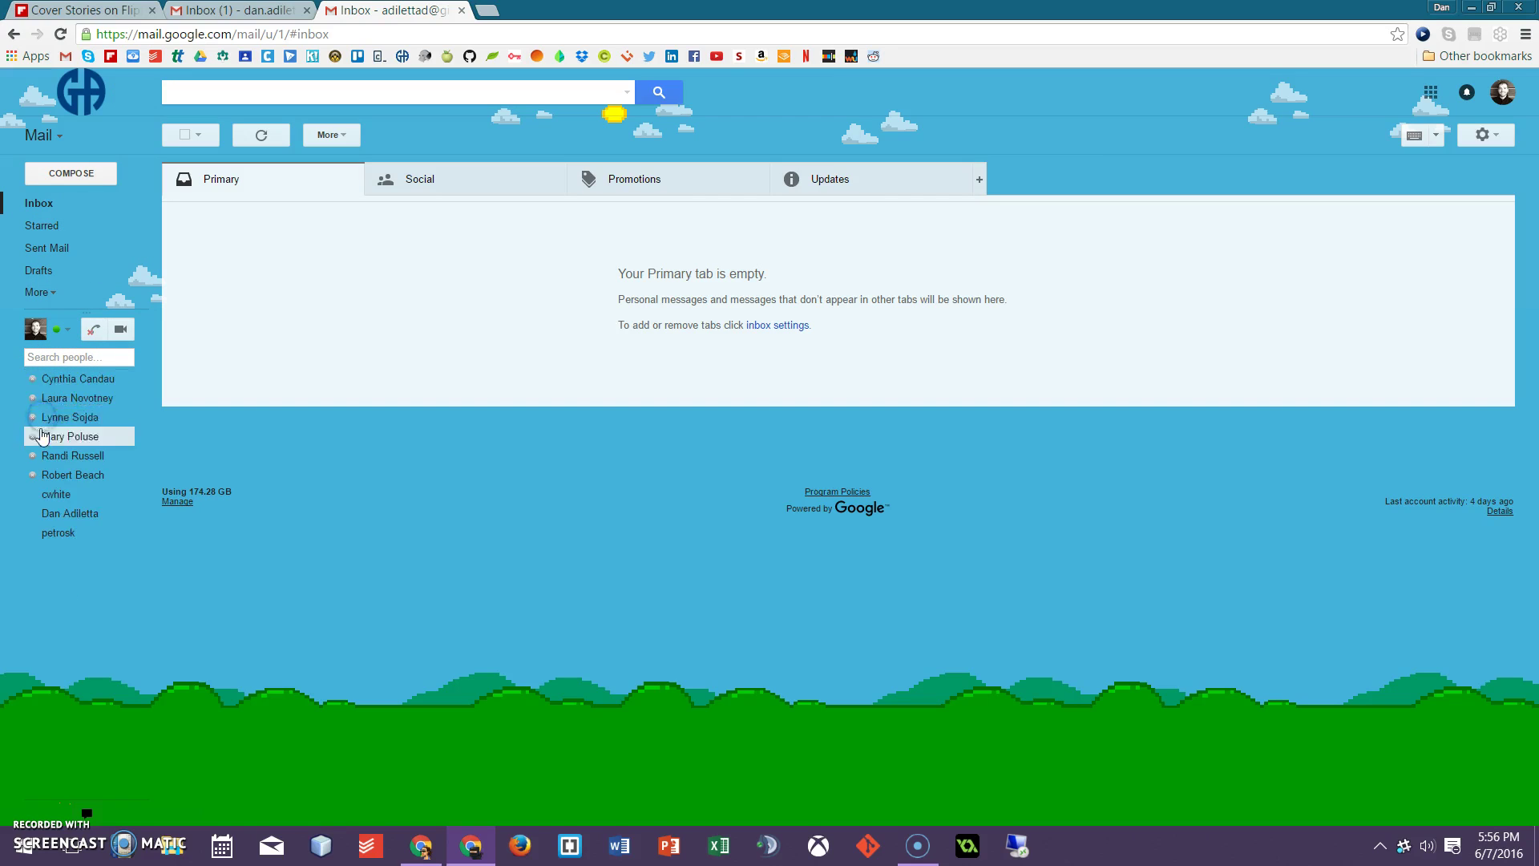
pyautogui.click(64, 378)
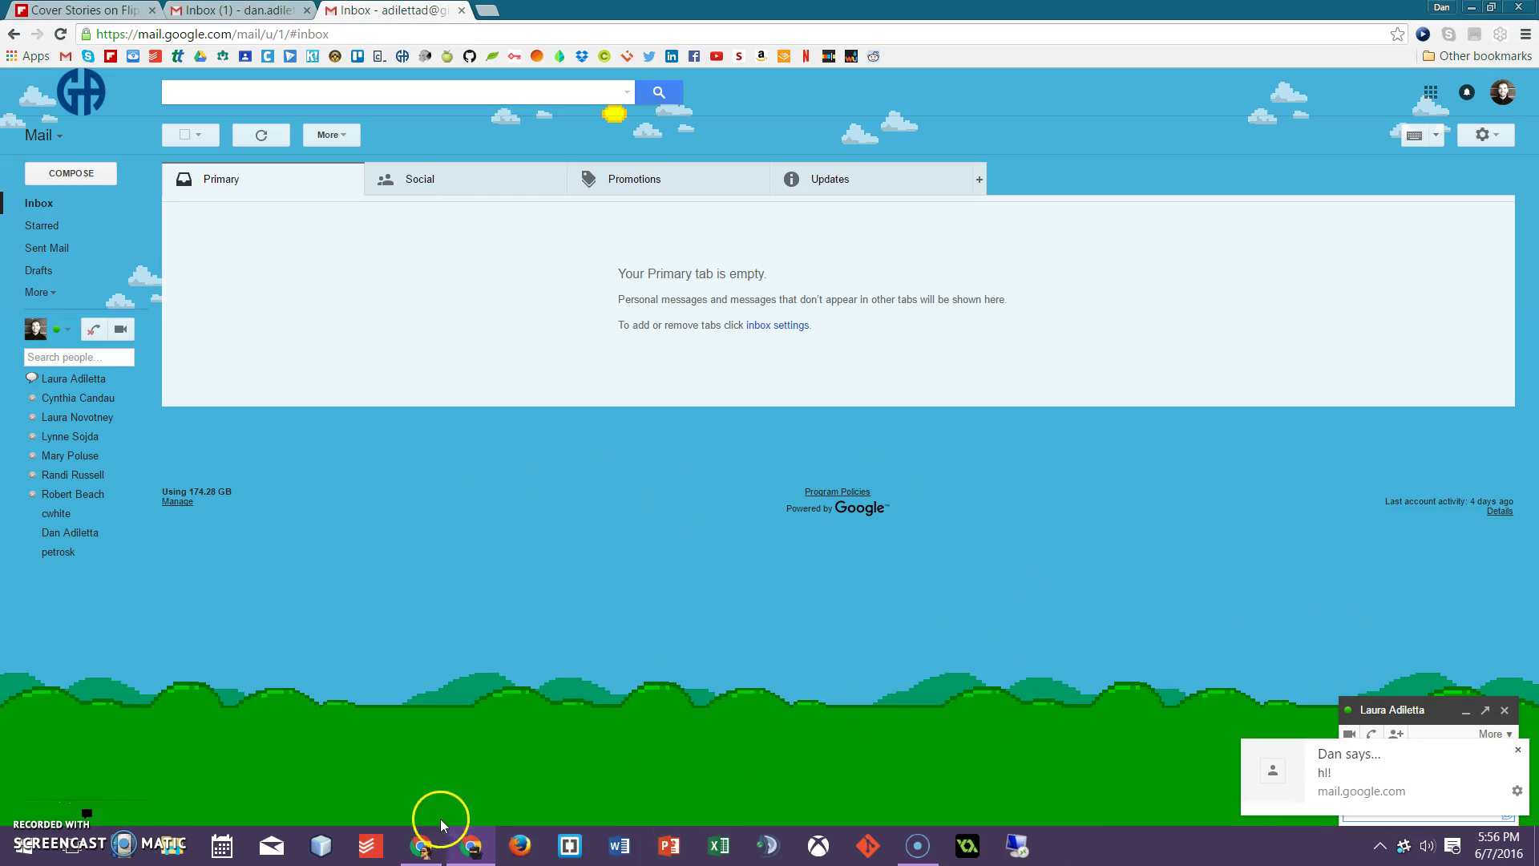
pyautogui.click(422, 843)
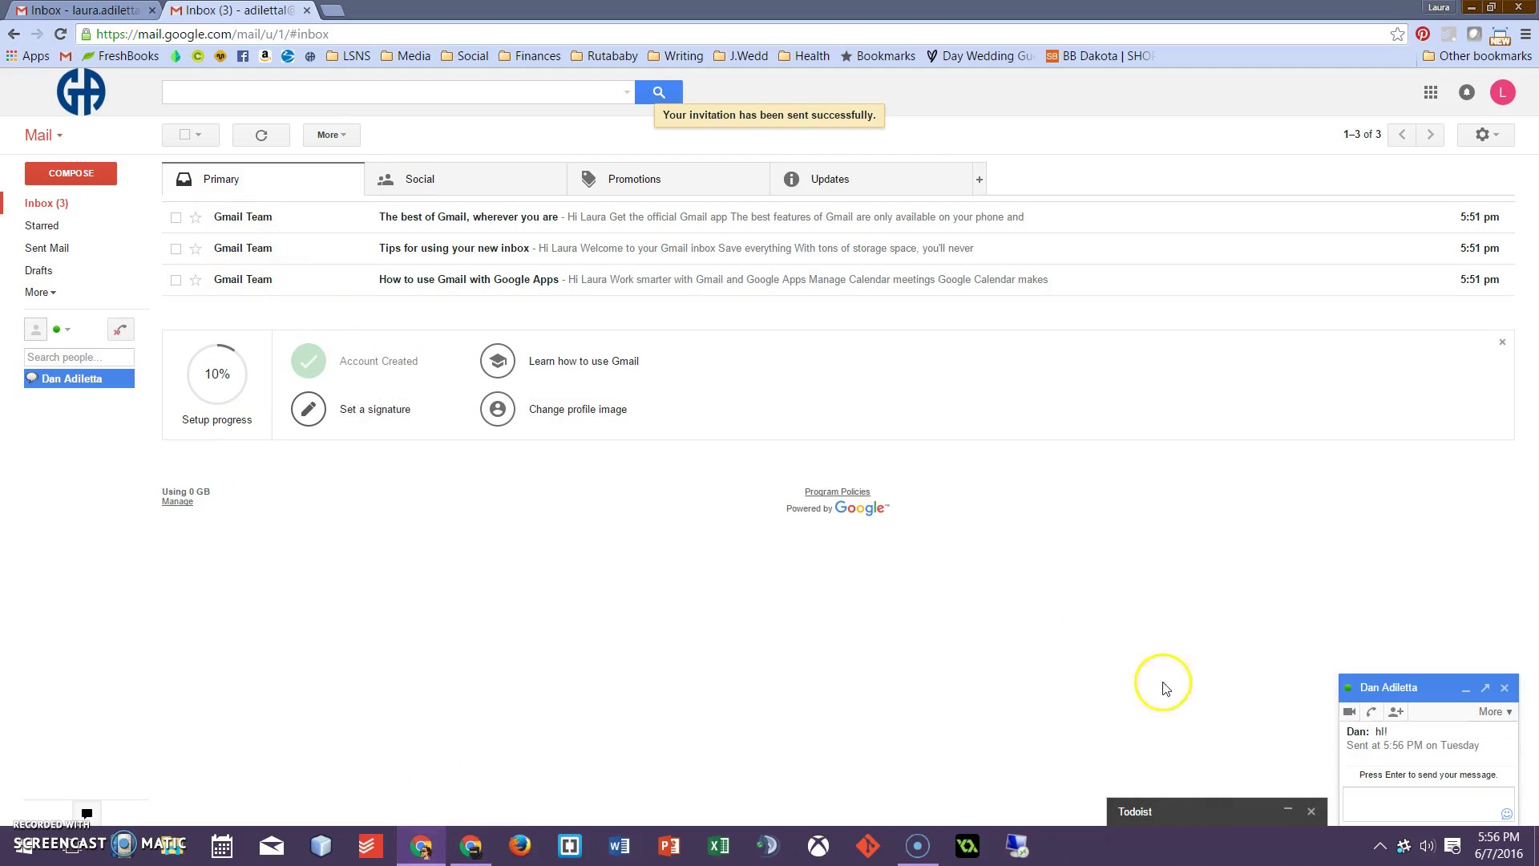
# Set the chat status to Invisible
pyautogui.click(67, 331)
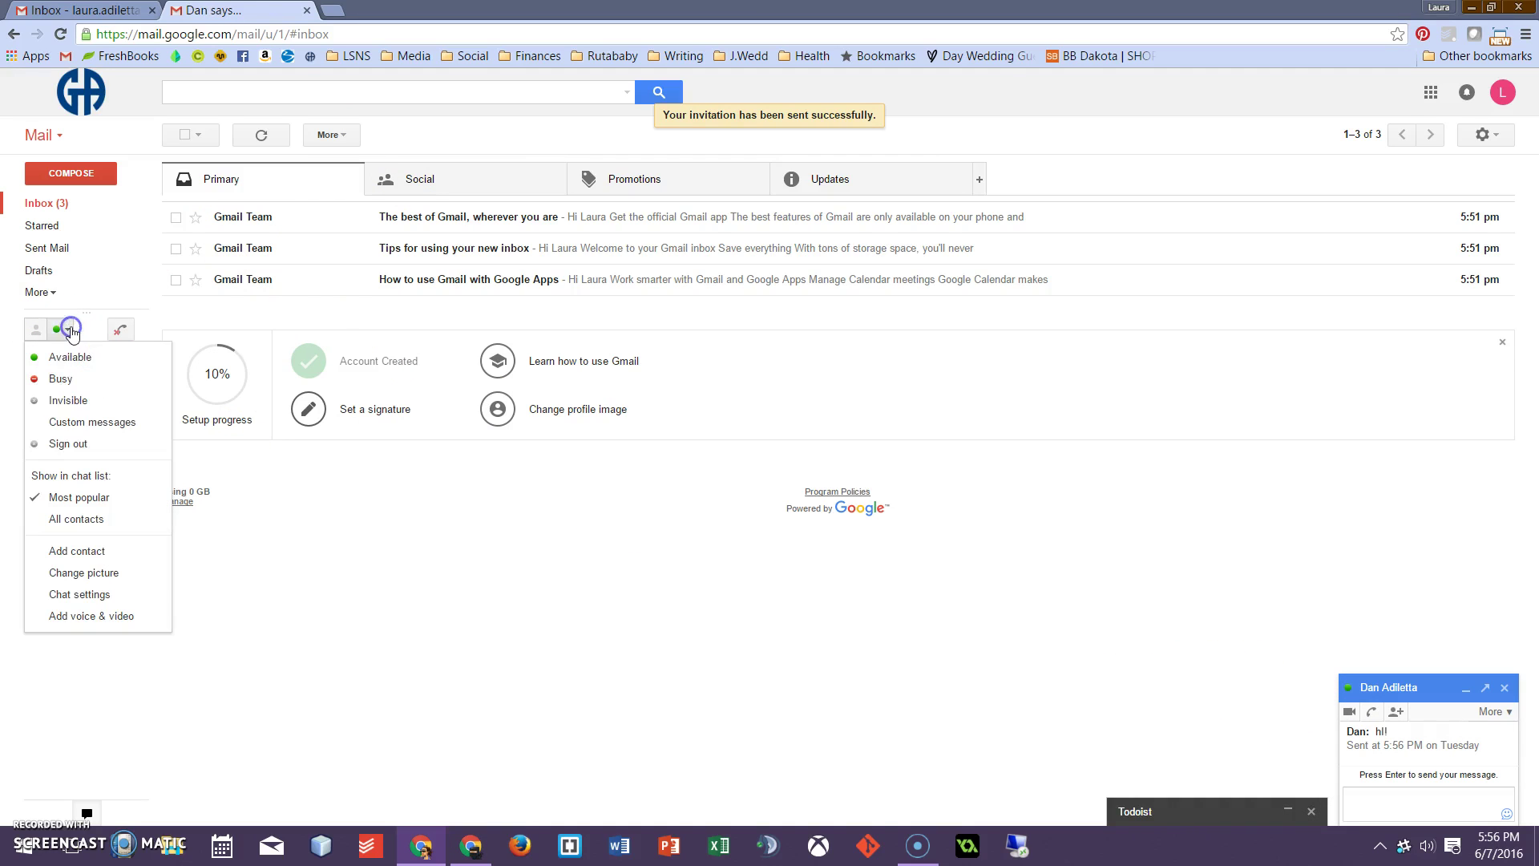
pyautogui.click(97, 403)
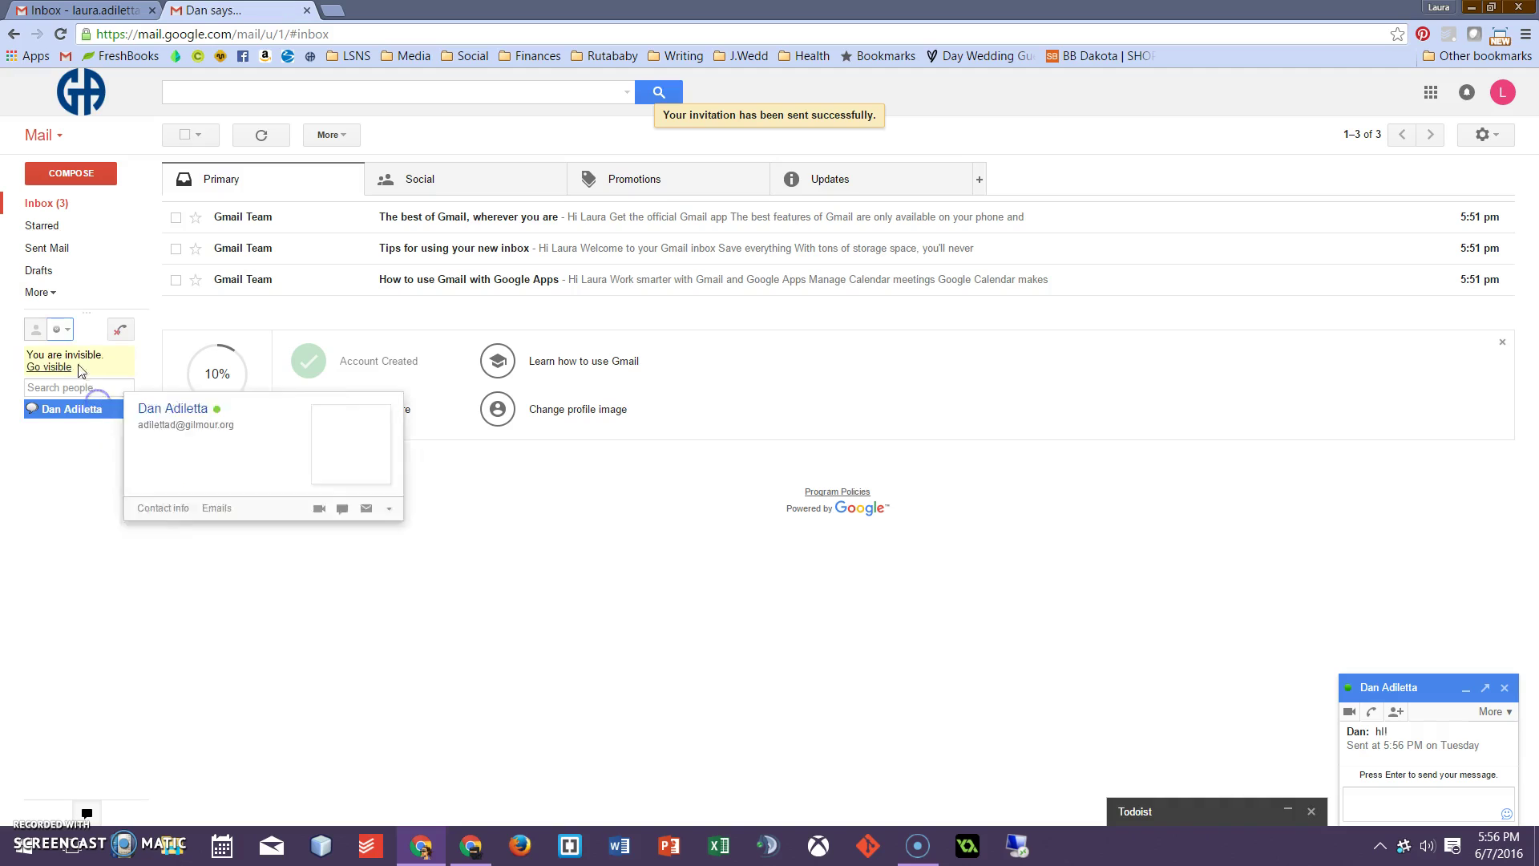
pyautogui.click(1459, 808)
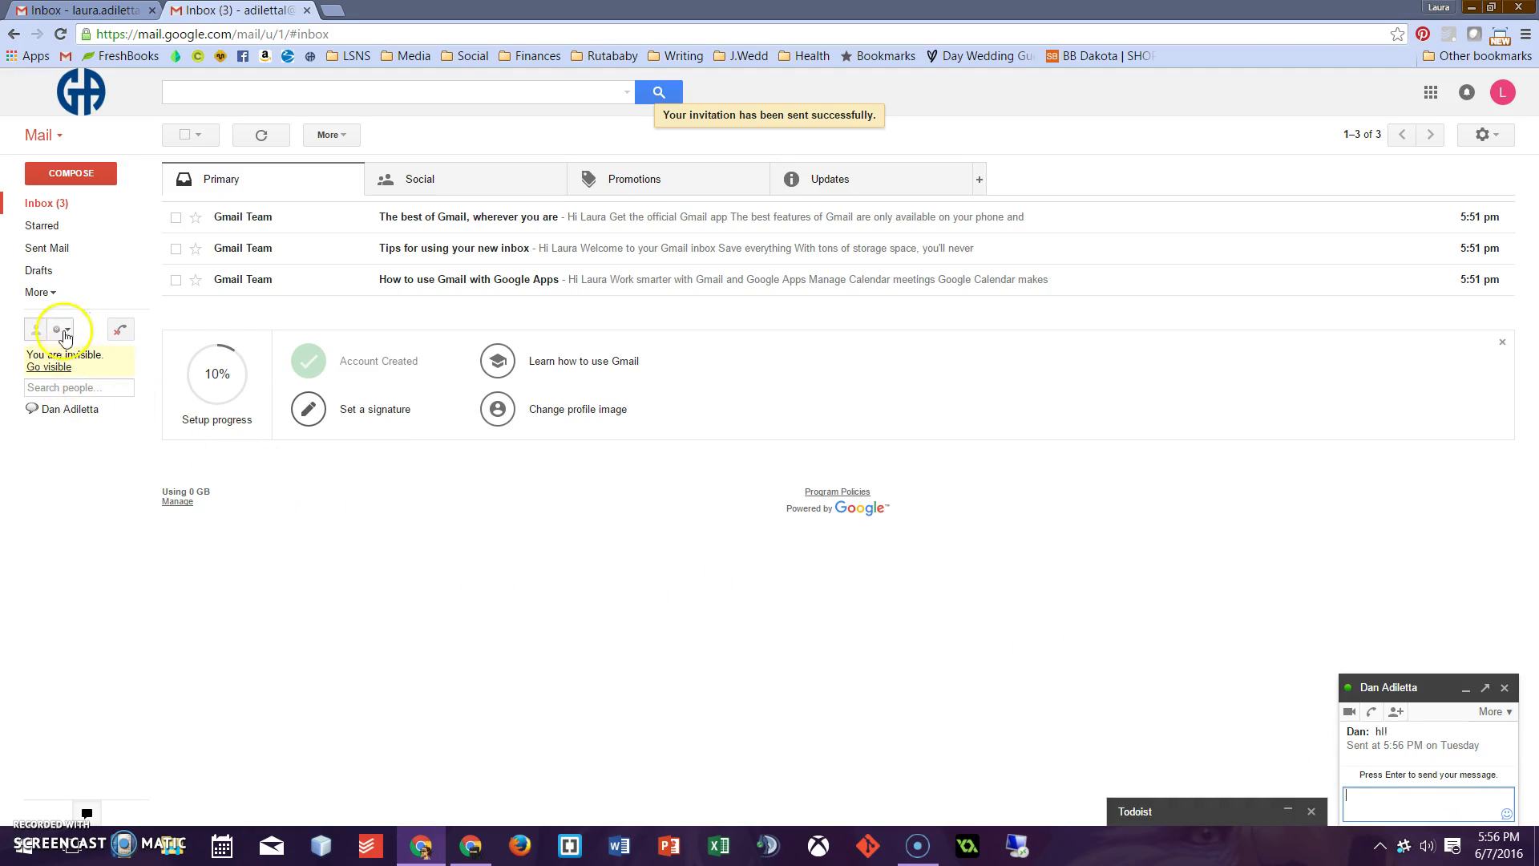
# Close the chat conversation and sign out of chat from the status menu
pyautogui.click(1504, 688)
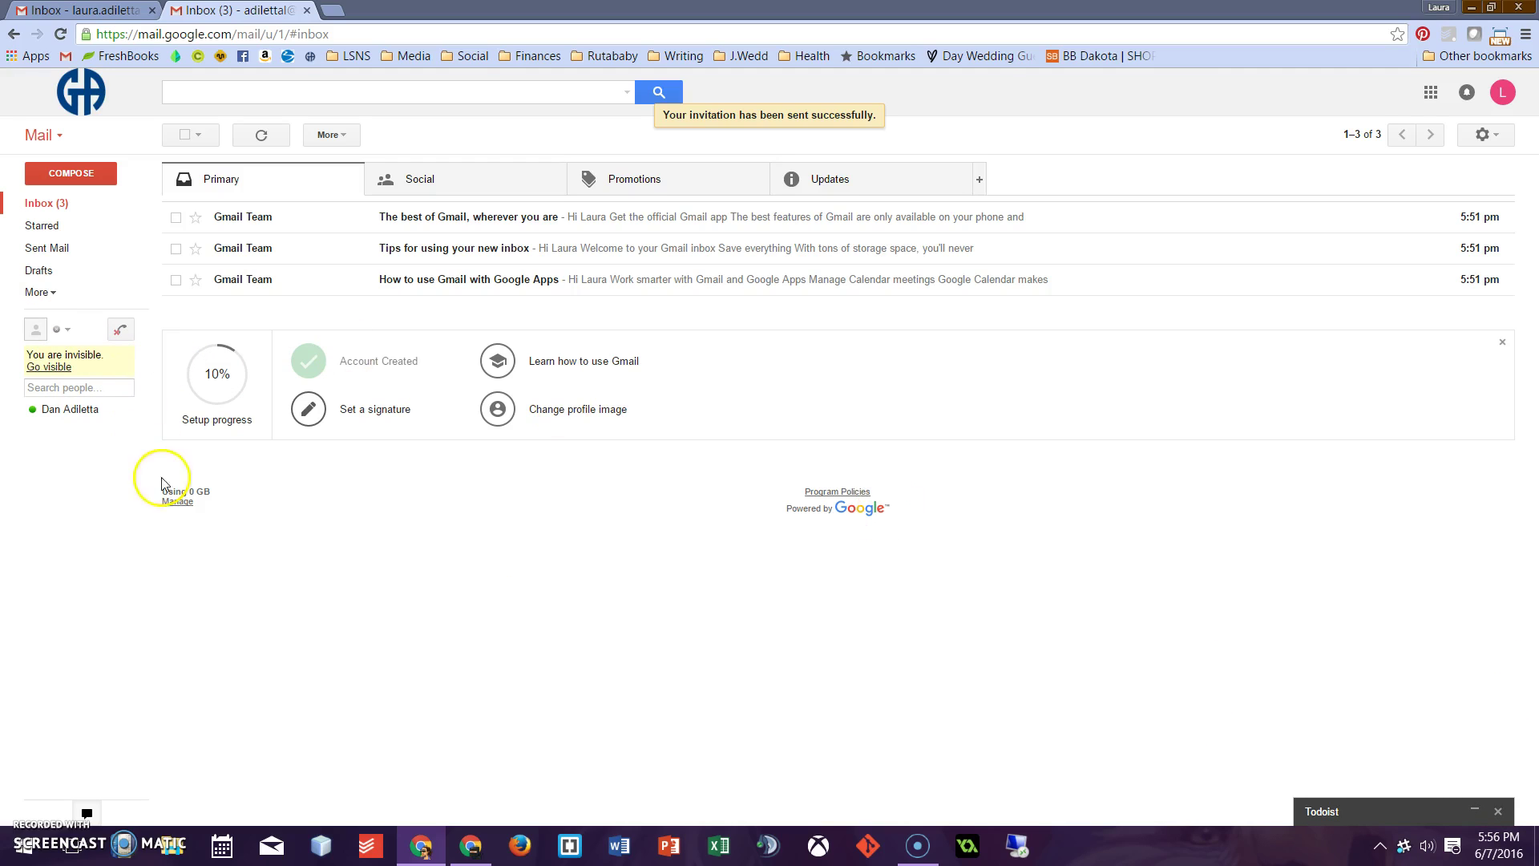
pyautogui.click(60, 328)
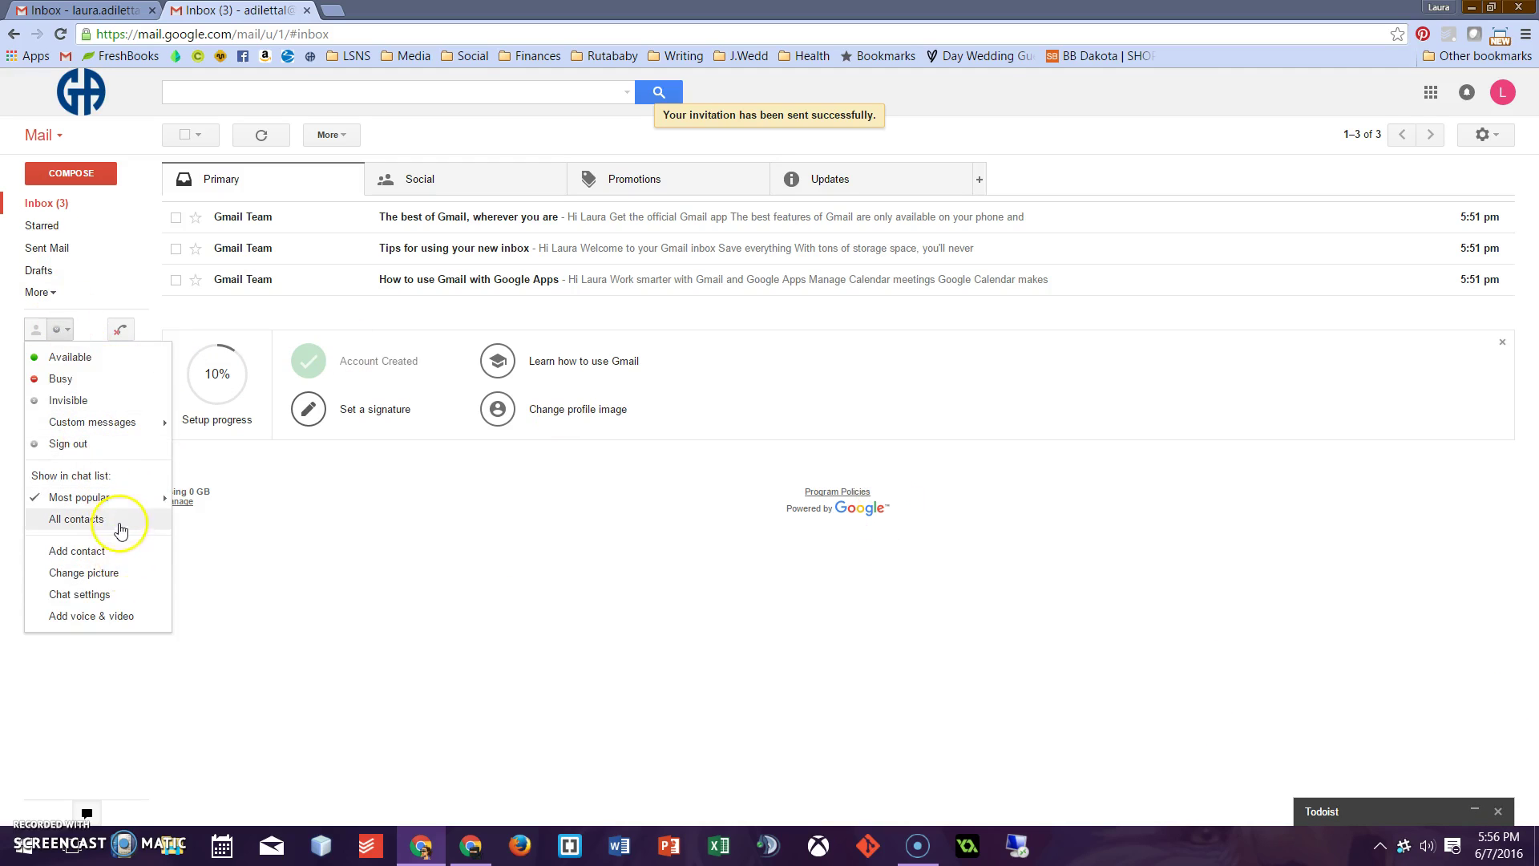
pyautogui.click(68, 443)
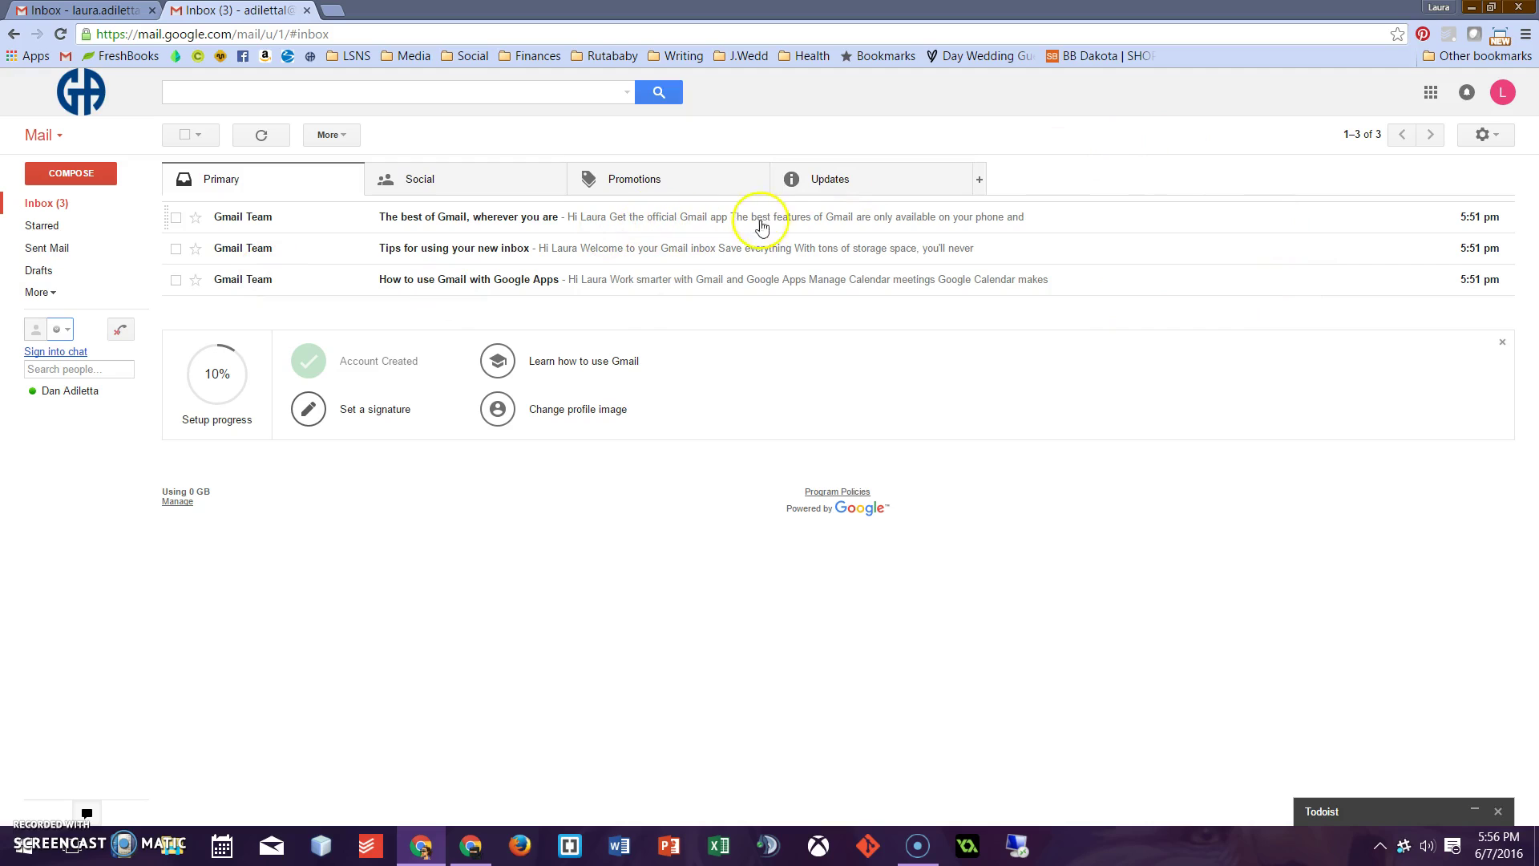
# Pick the Tea House garden-and-pagoda theme from the themes list and save it
pyautogui.click(1483, 136)
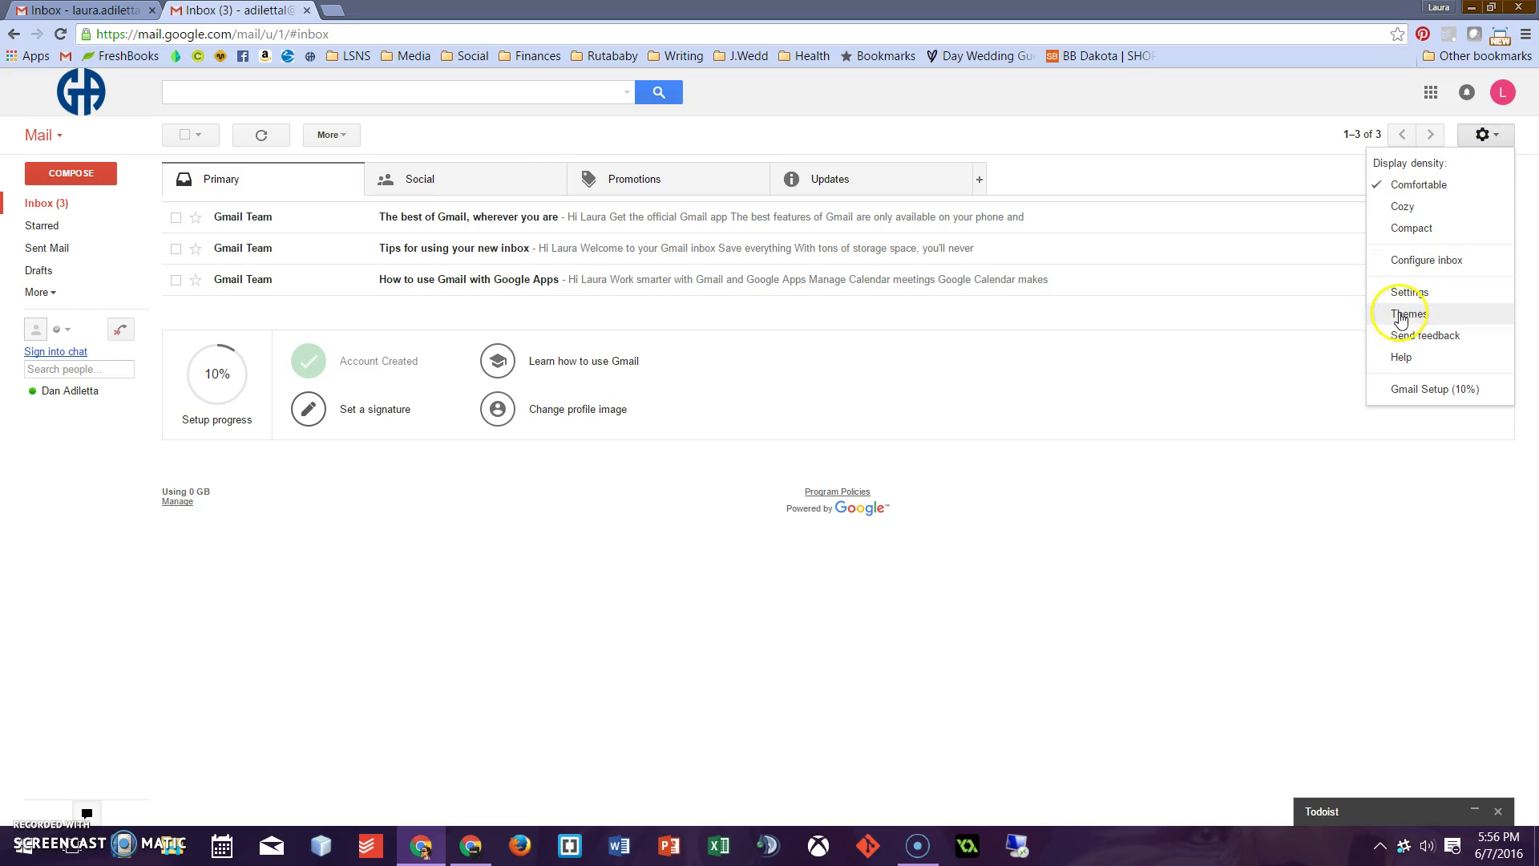
pyautogui.click(1427, 318)
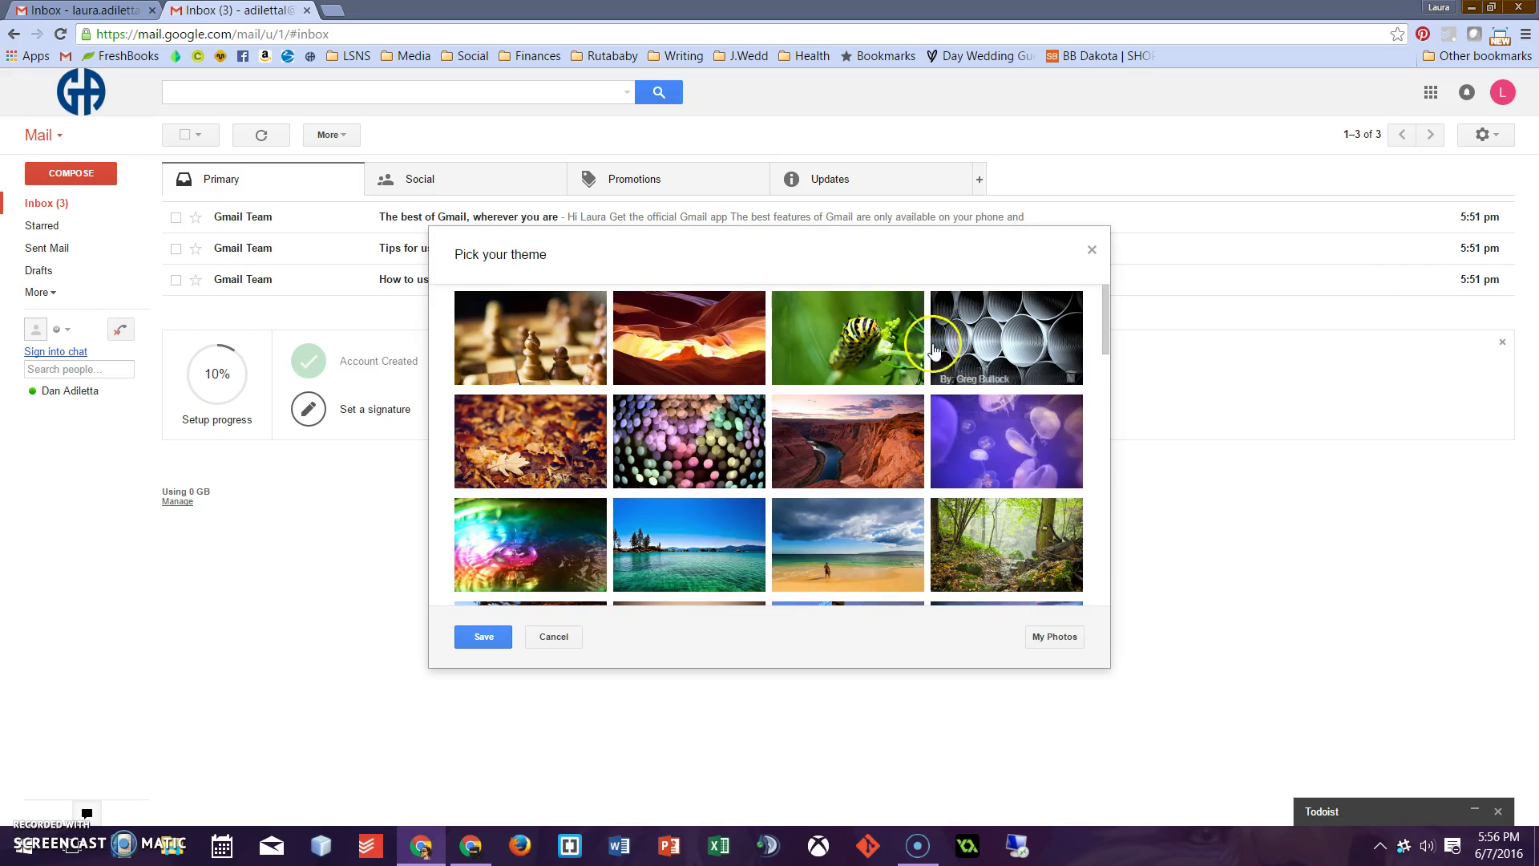
pyautogui.scroll(-4, 784, 386)
pyautogui.scroll(-10, 784, 387)
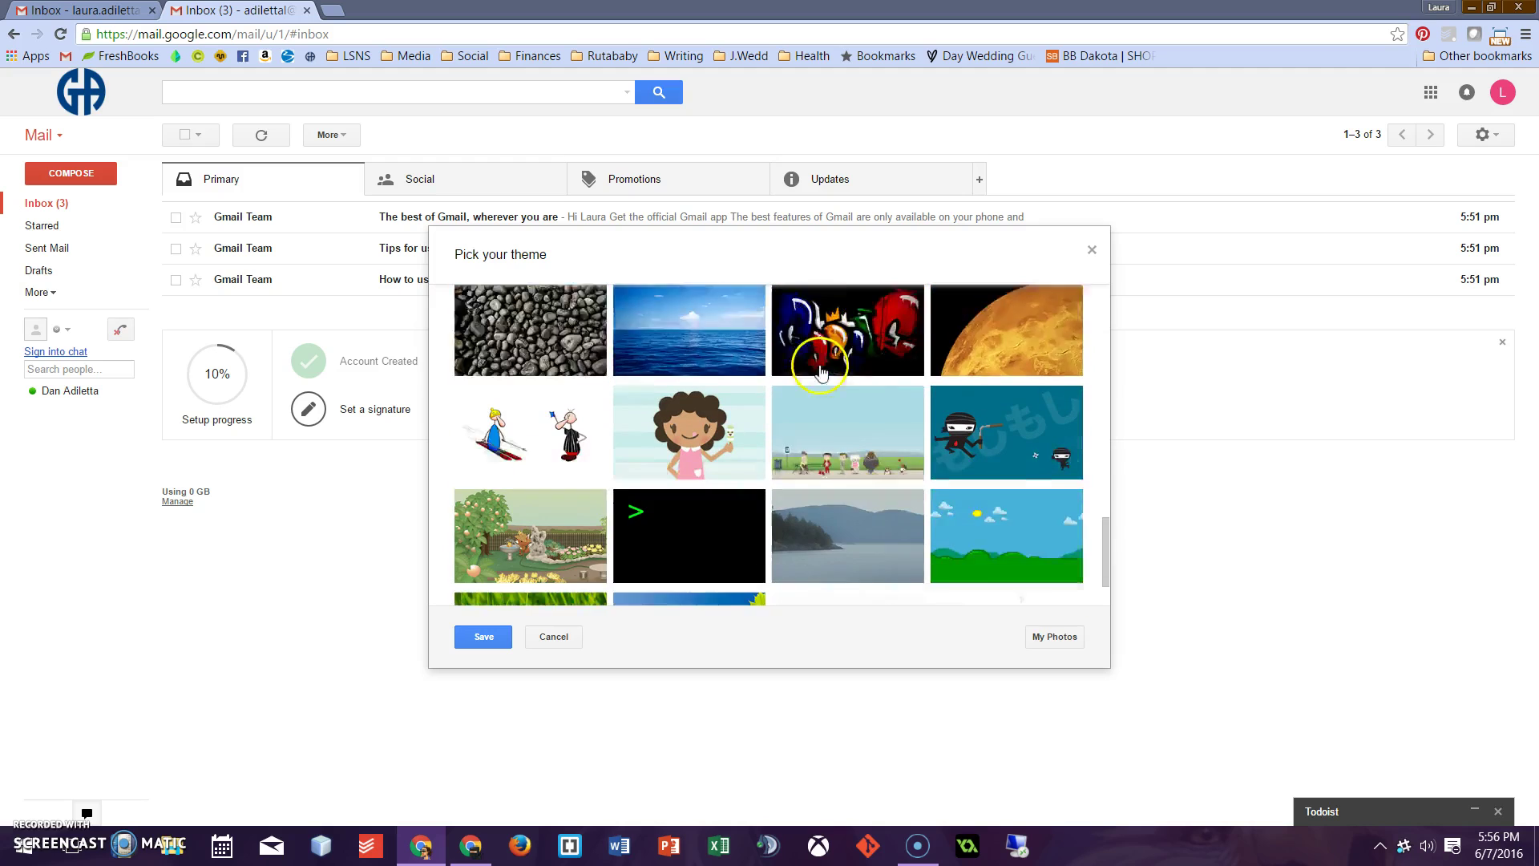
pyautogui.click(524, 443)
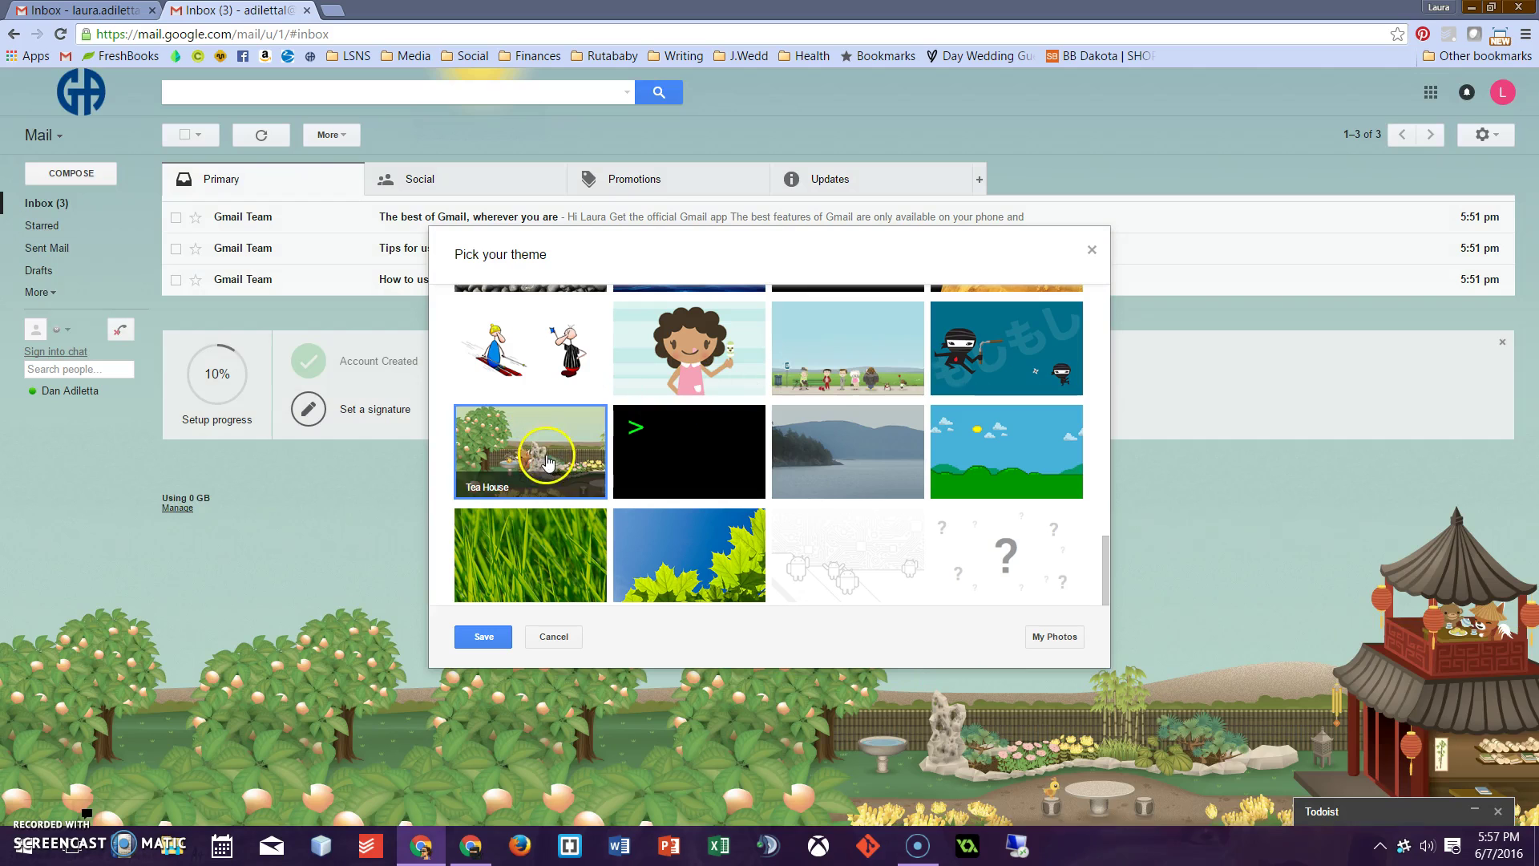
pyautogui.click(544, 517)
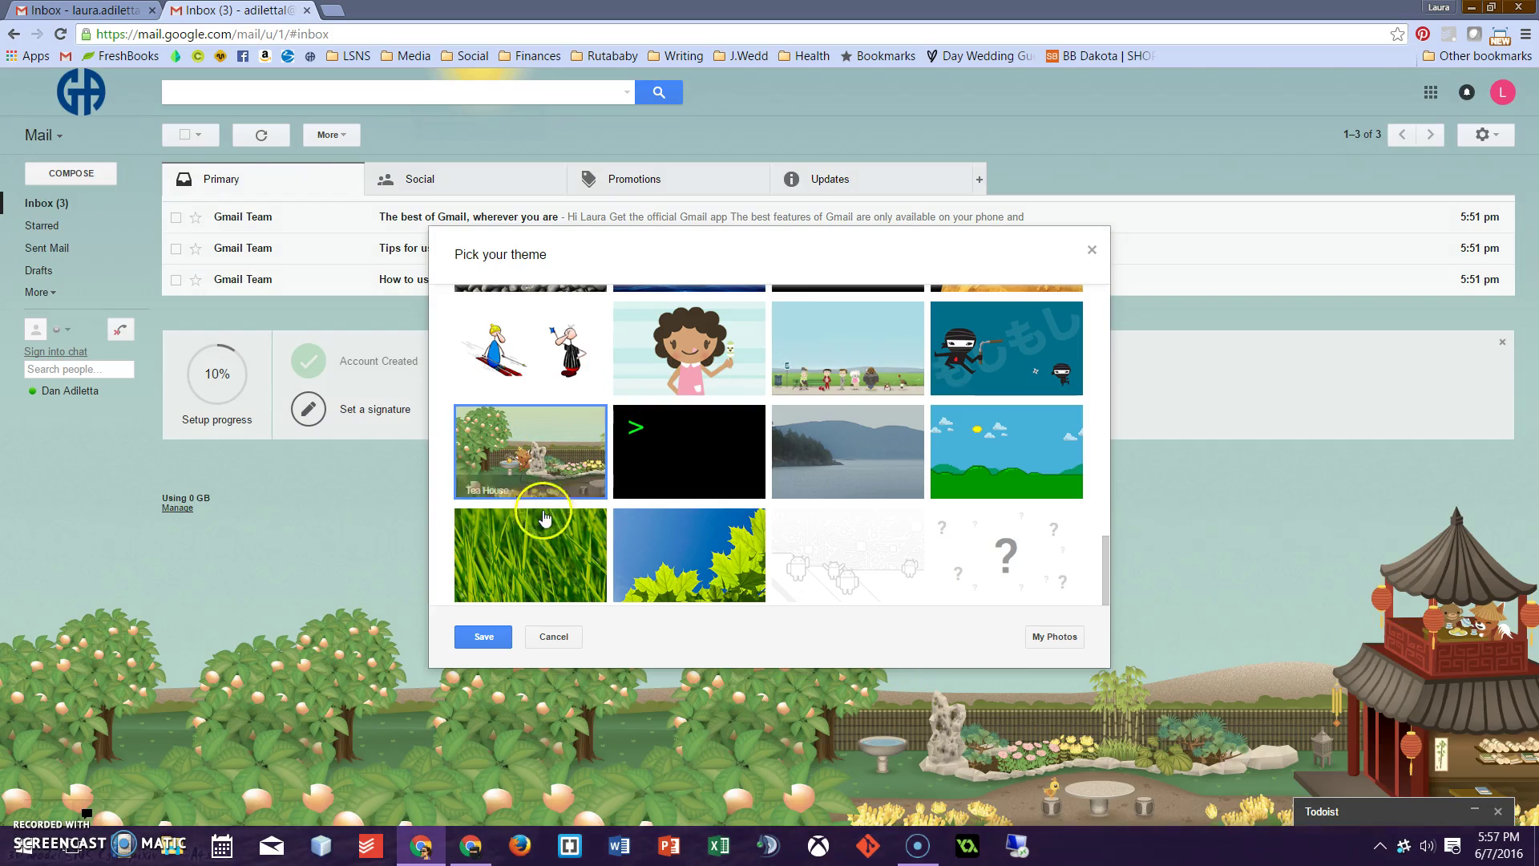
pyautogui.click(491, 637)
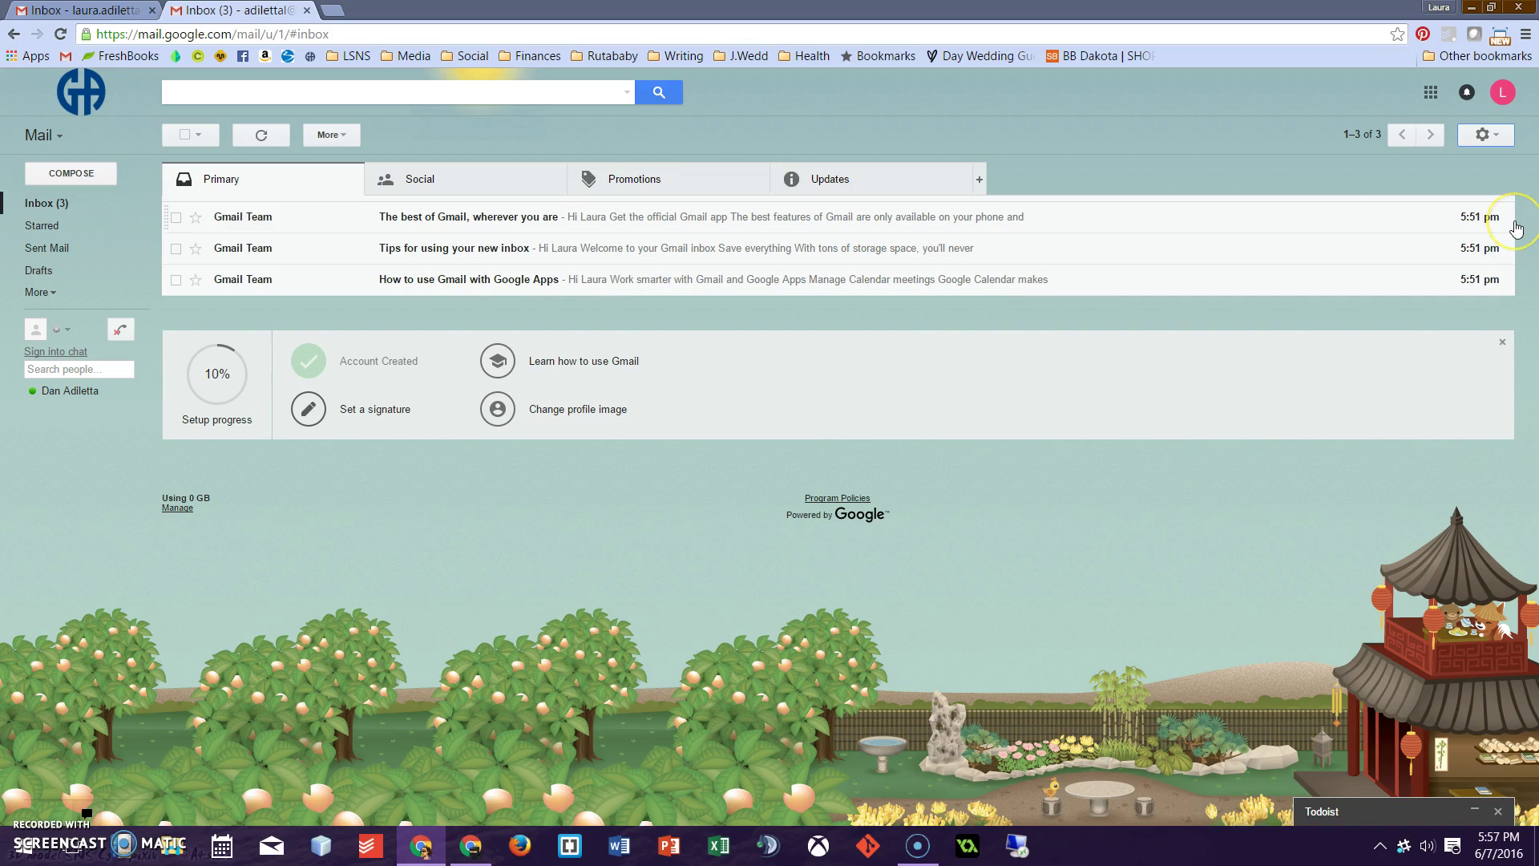
# Go to the General settings page and enable the signature editor
pyautogui.click(1489, 135)
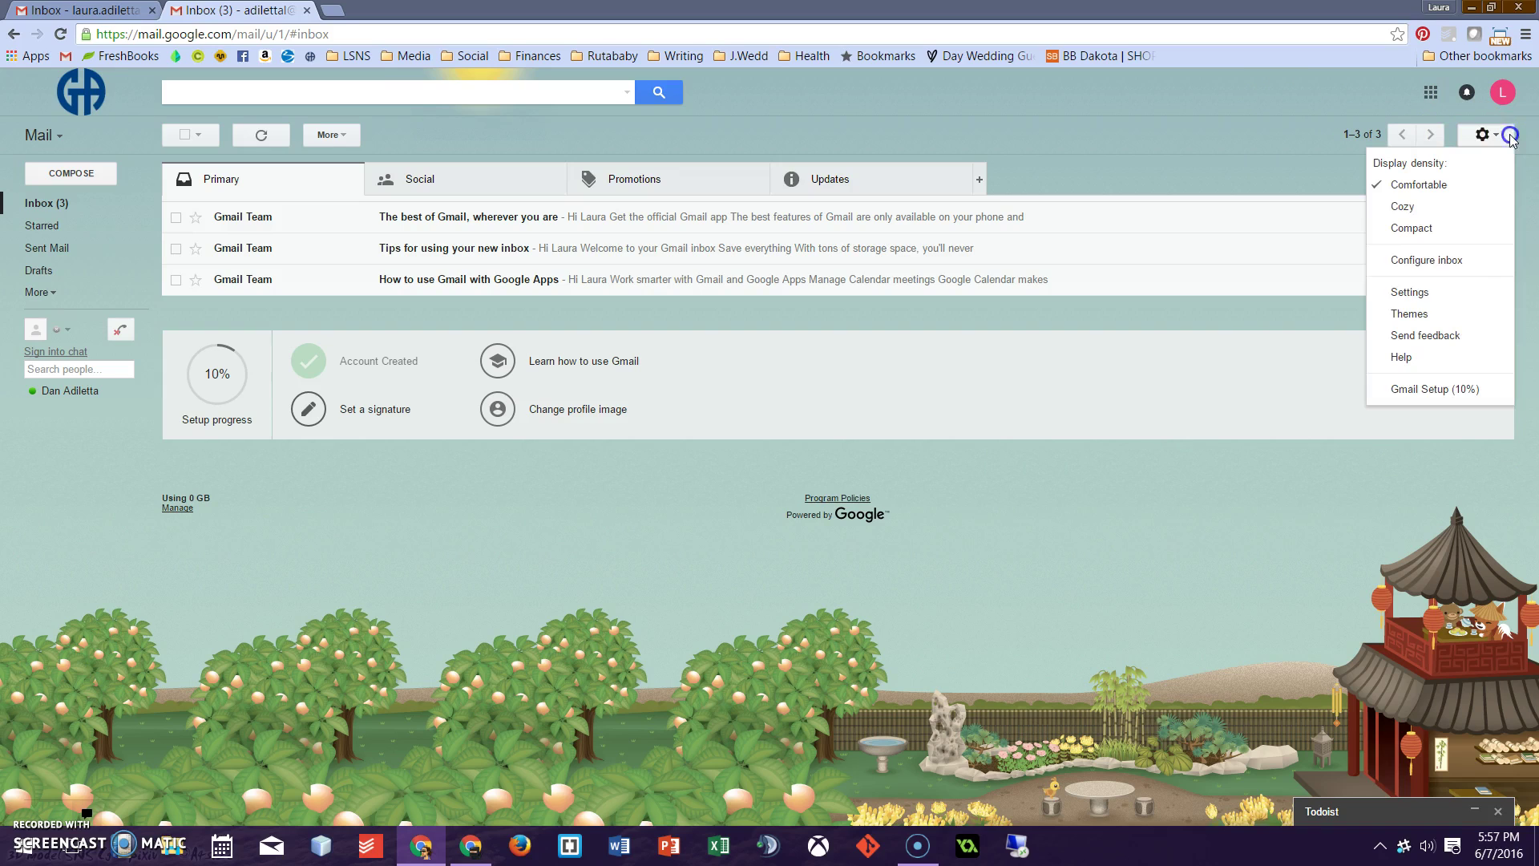
pyautogui.click(1407, 293)
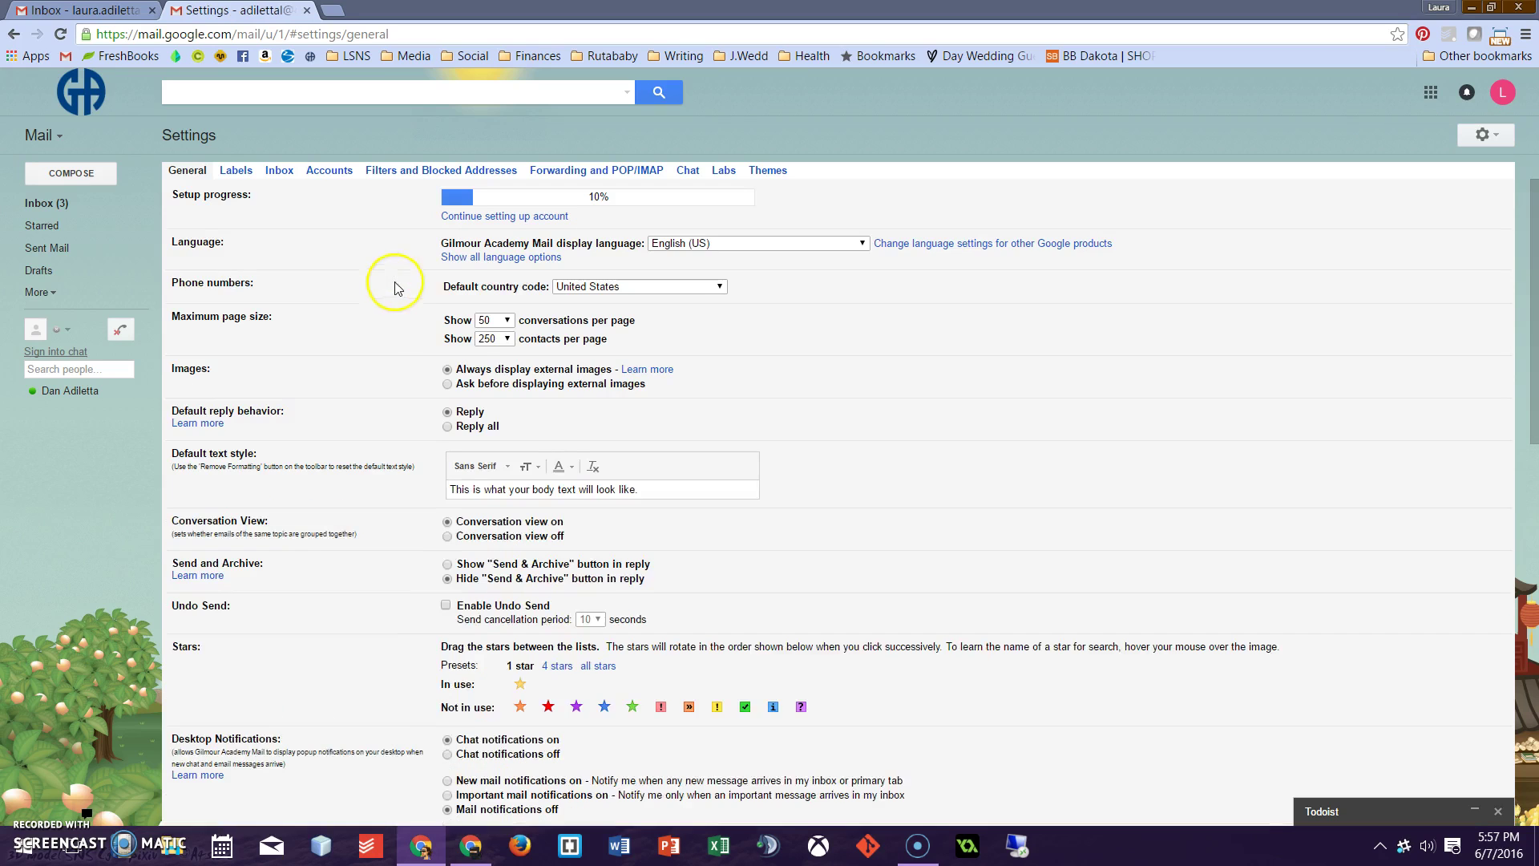
pyautogui.scroll(-3, 484, 367)
pyautogui.scroll(-5, 483, 367)
pyautogui.click(475, 461)
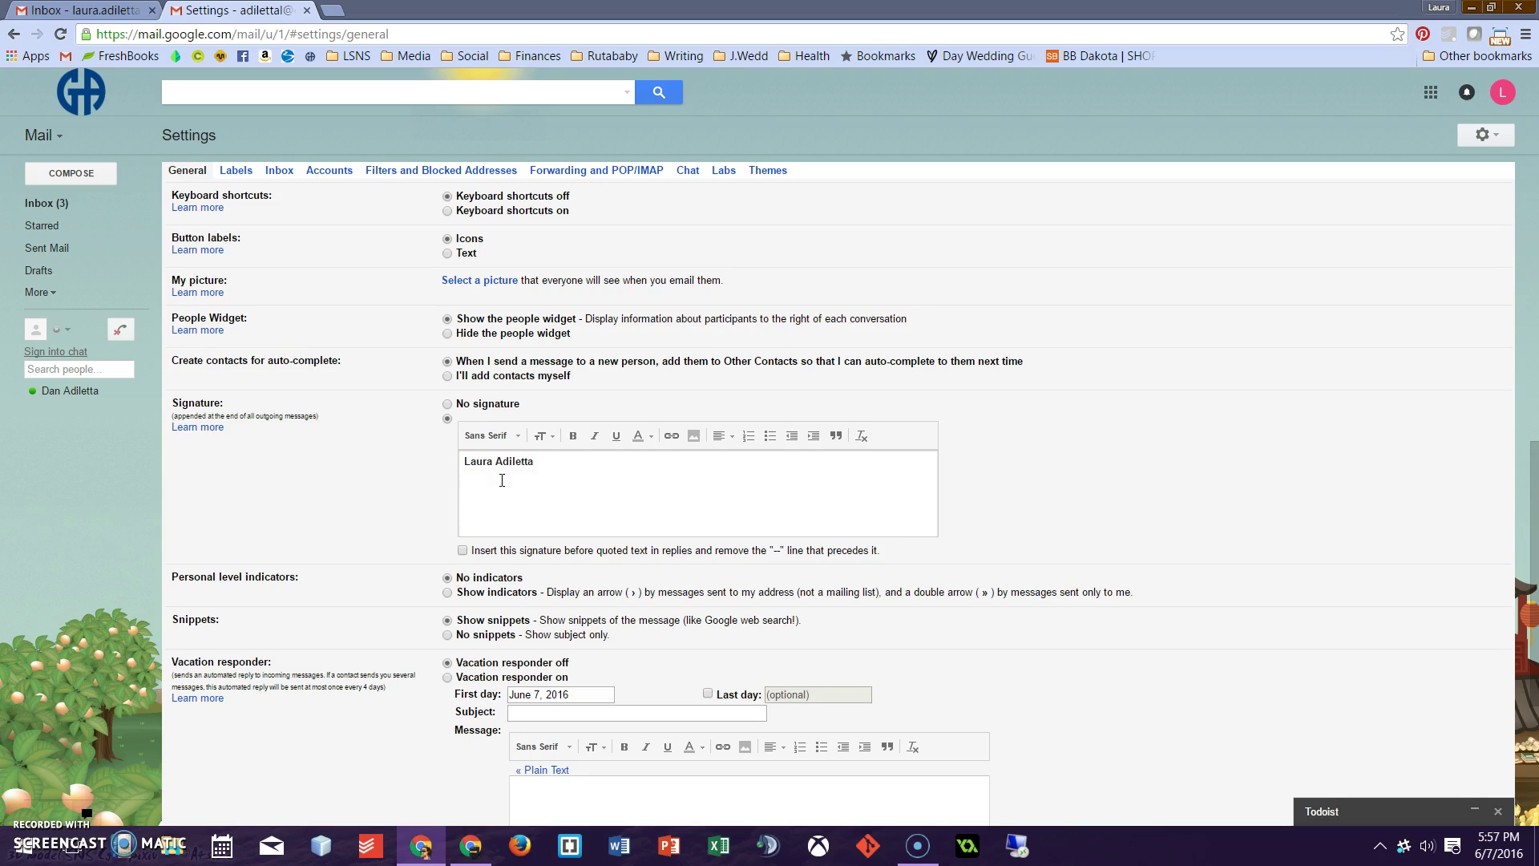
# Write the signature as three lines: the user's name, Title, and Gilmour Academy
pyautogui.write('e')
pyautogui.press('Return')
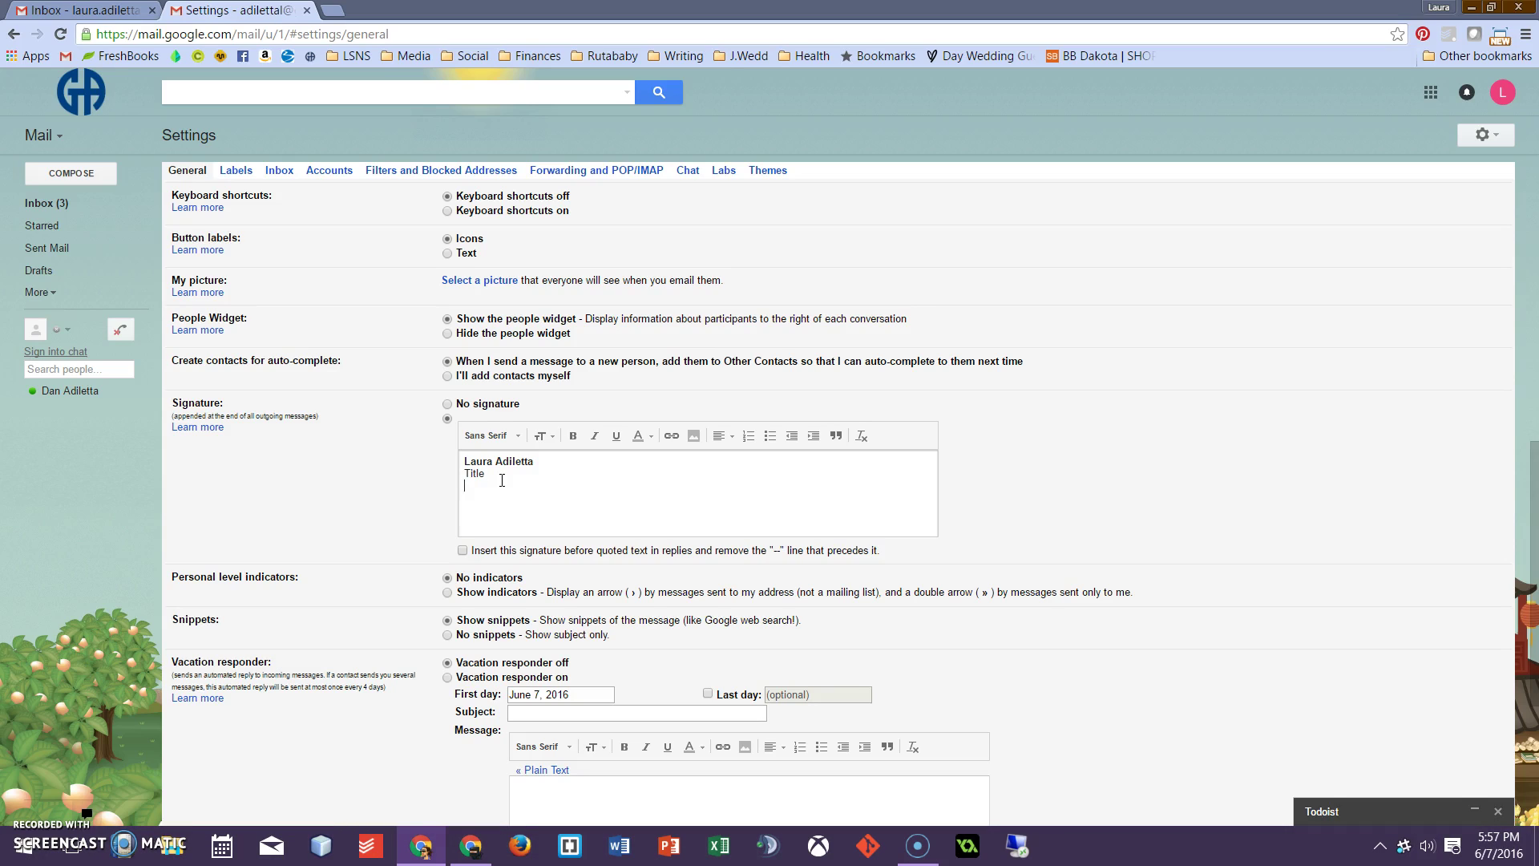
pyautogui.click(545, 468)
pyautogui.moveTo(537, 462); pyautogui.dragTo(451, 465)
pyautogui.click(487, 473)
pyautogui.click(588, 481)
pyautogui.scroll(-1, 756, 493)
pyautogui.scroll(-3, 756, 493)
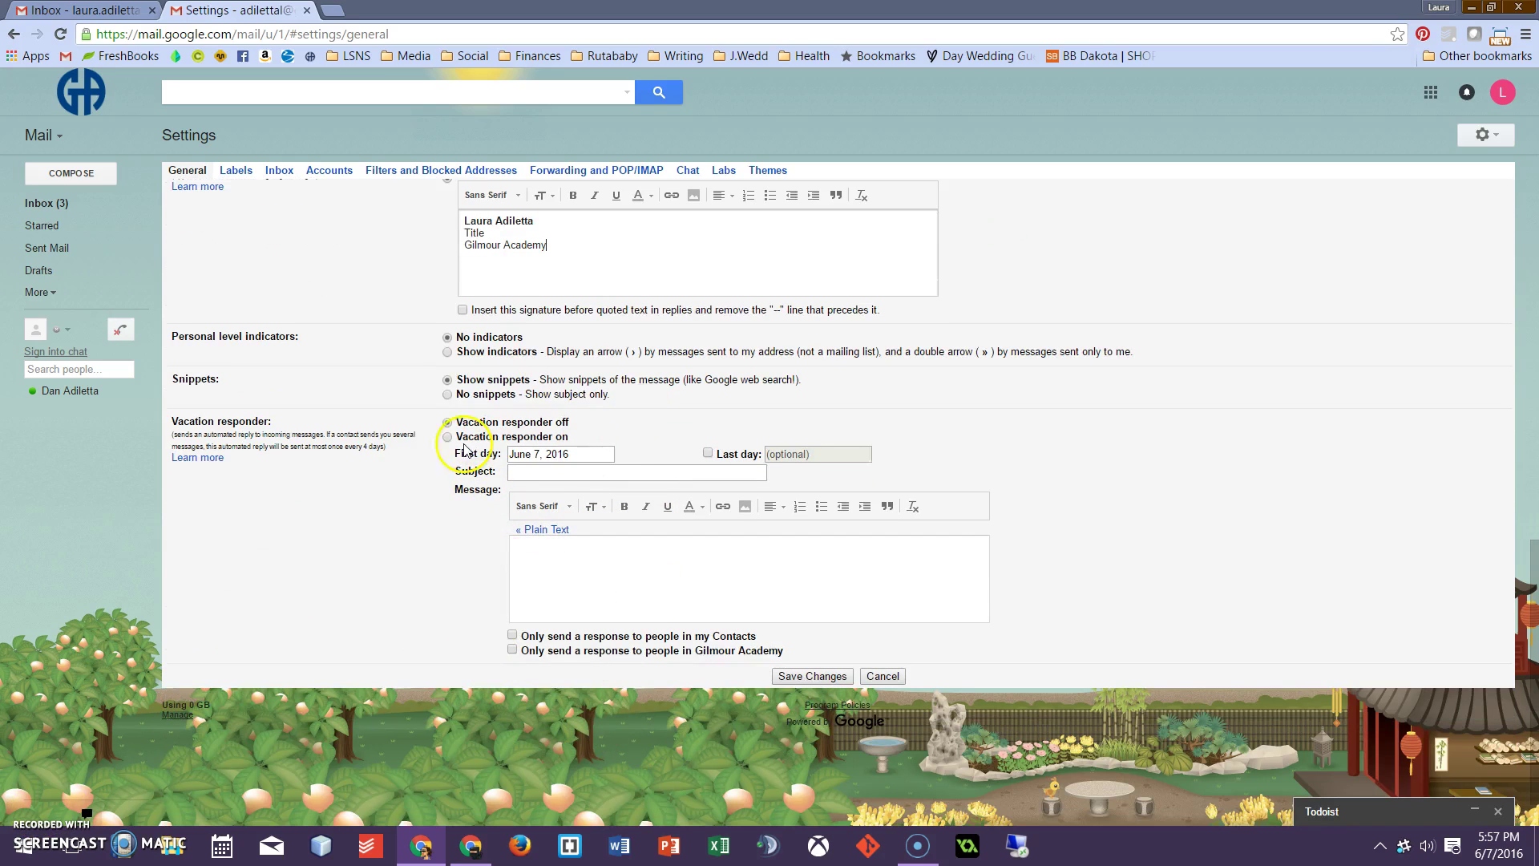